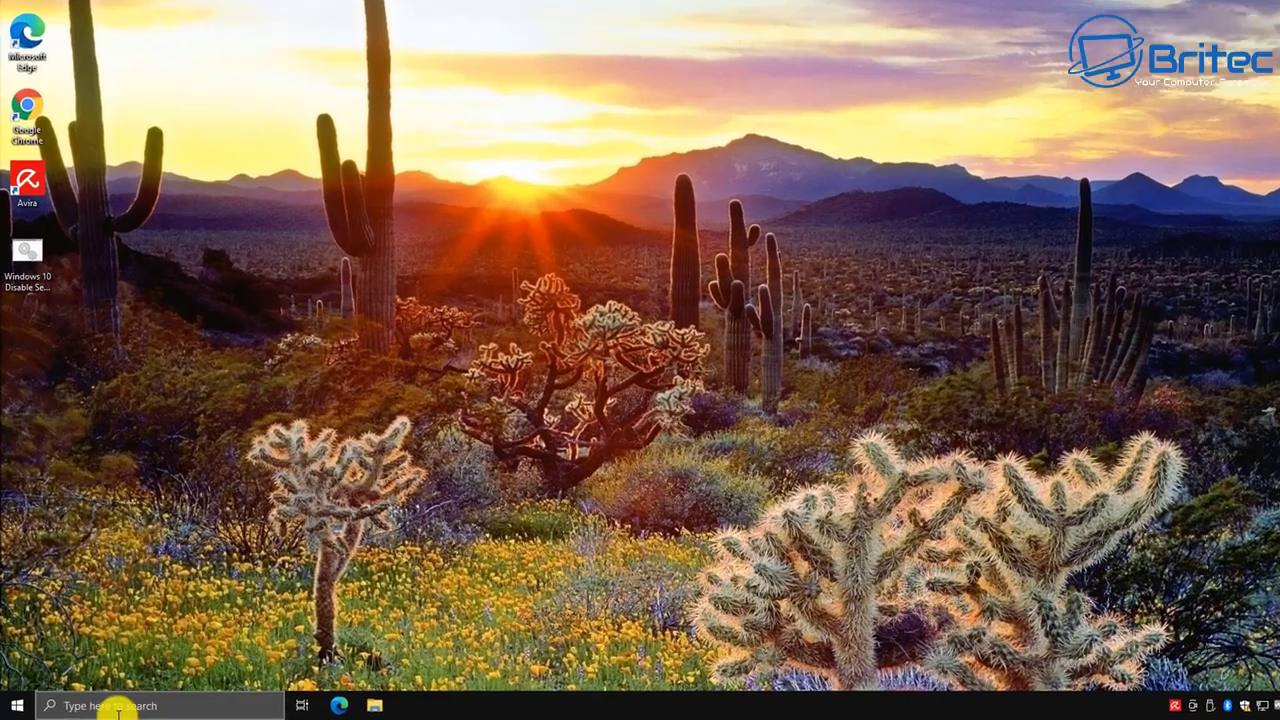
Run winver to check which Windows edition and version is installed
{"action": "left_click", "coordinate": [105, 707]}
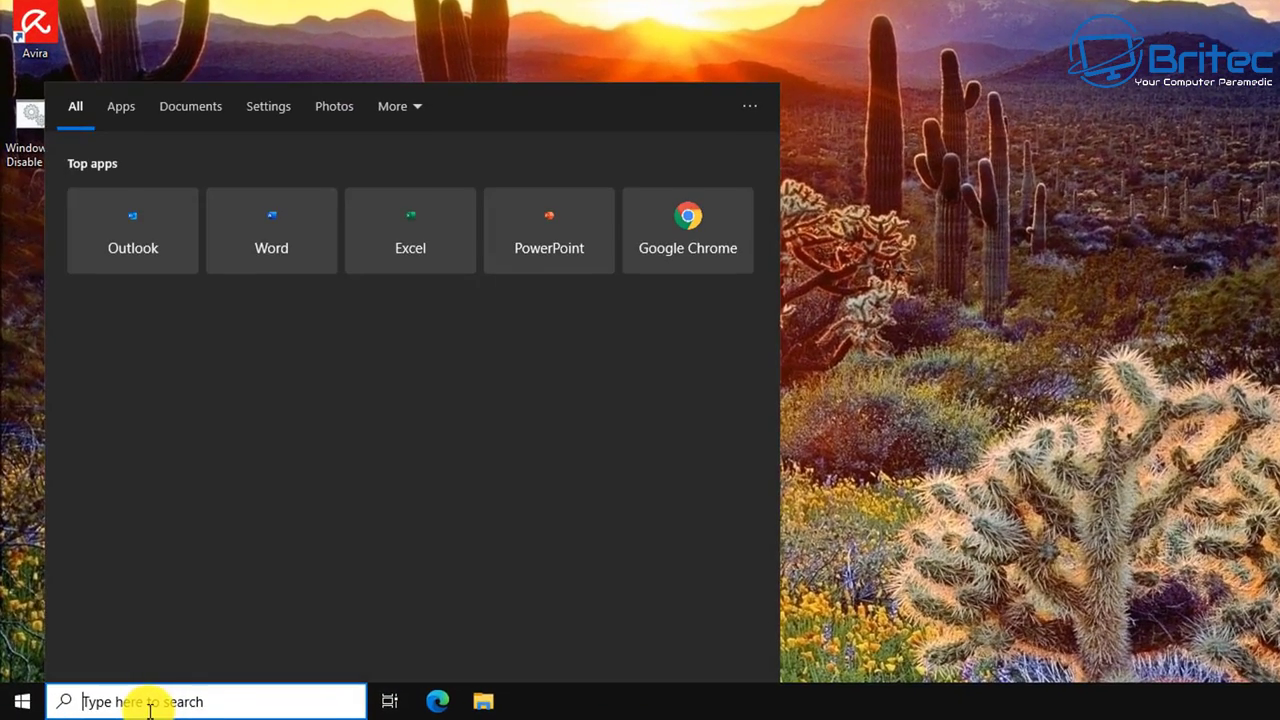
{"action": "type", "text": "winver"}
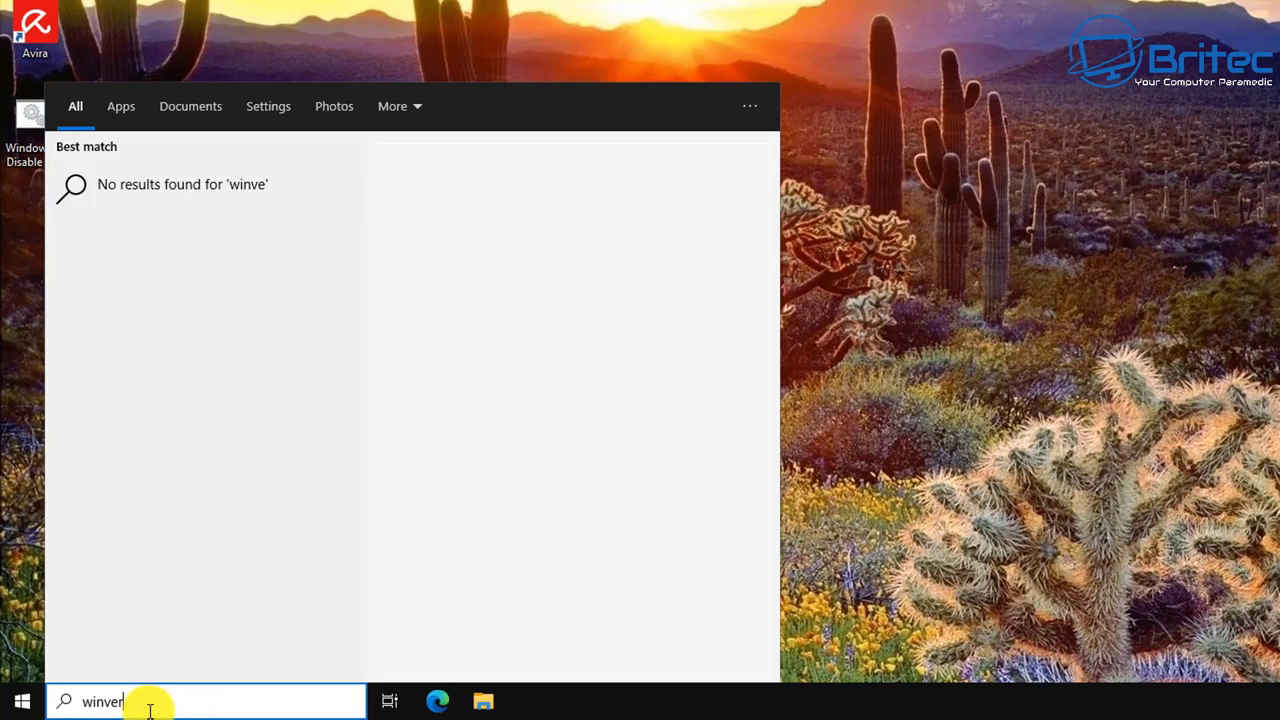
{"action": "left_click", "coordinate": [188, 197]}
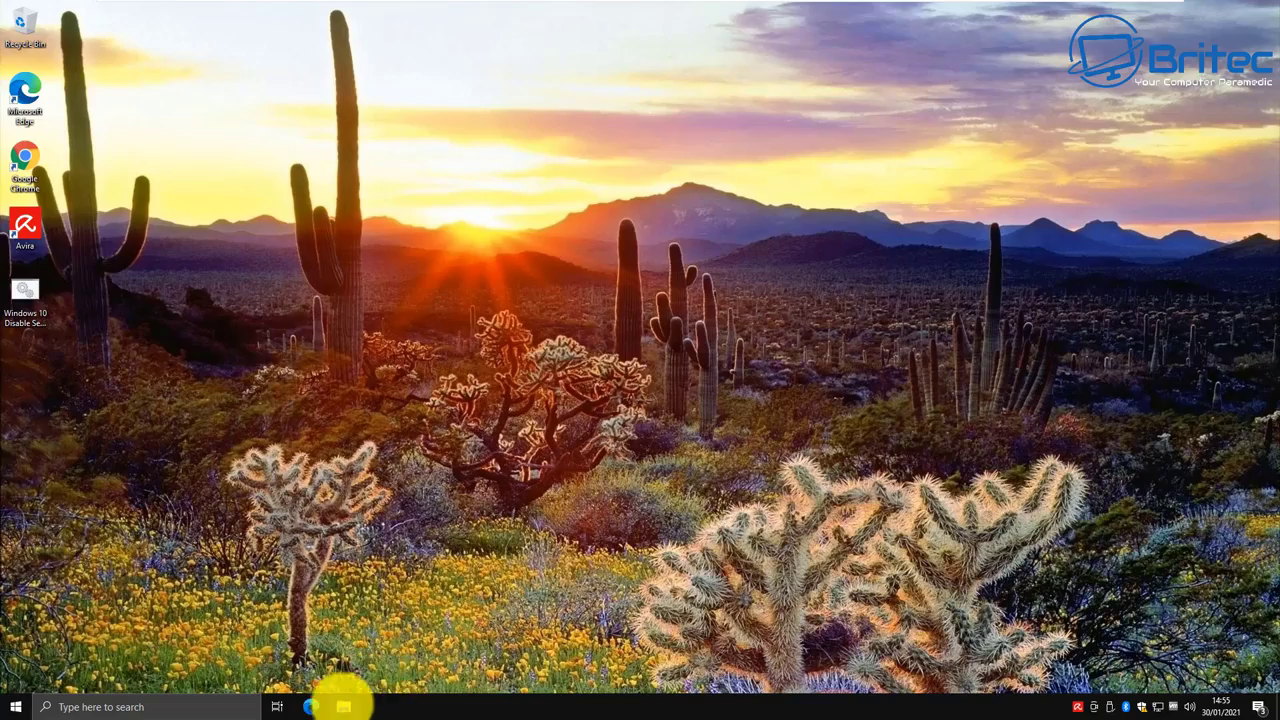
Try to turn on BitLocker for Local Disk (C:) from File Explorer, then close the wizard and the window
{"action": "left_click", "coordinate": [343, 694]}
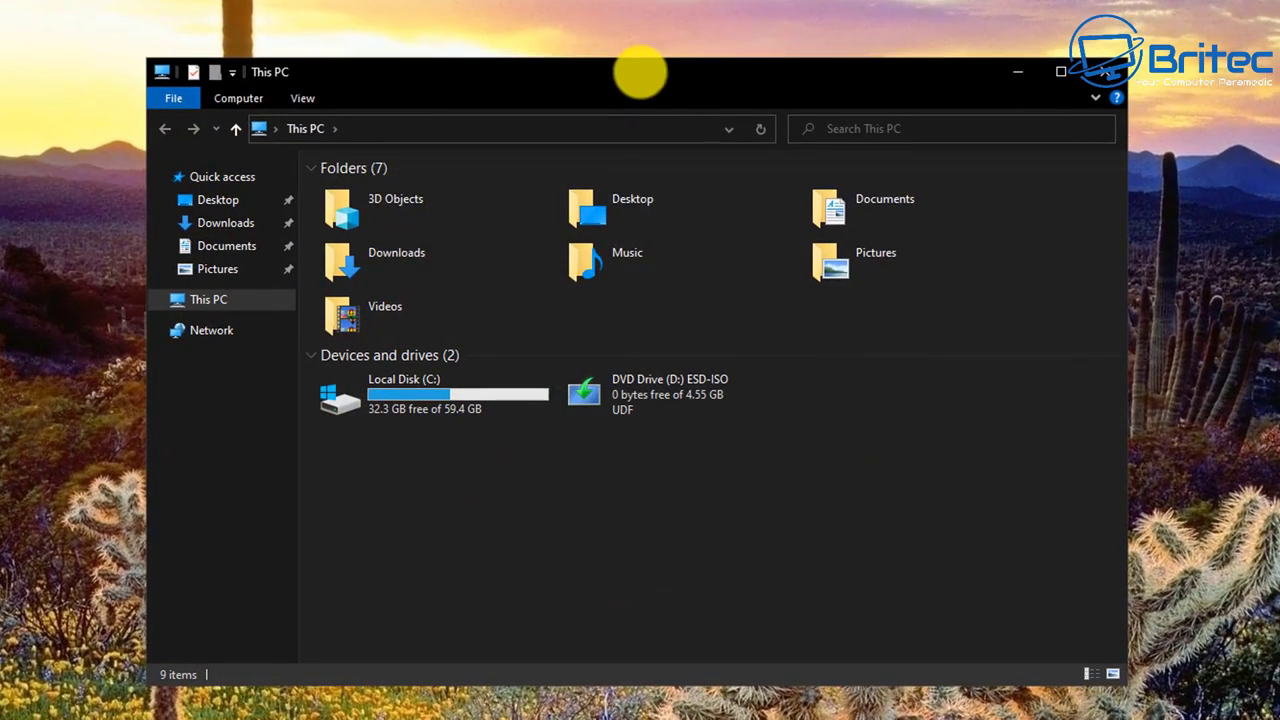
{"action": "left_click_drag", "start_coordinate": [634, 69], "coordinate": [631, 51]}
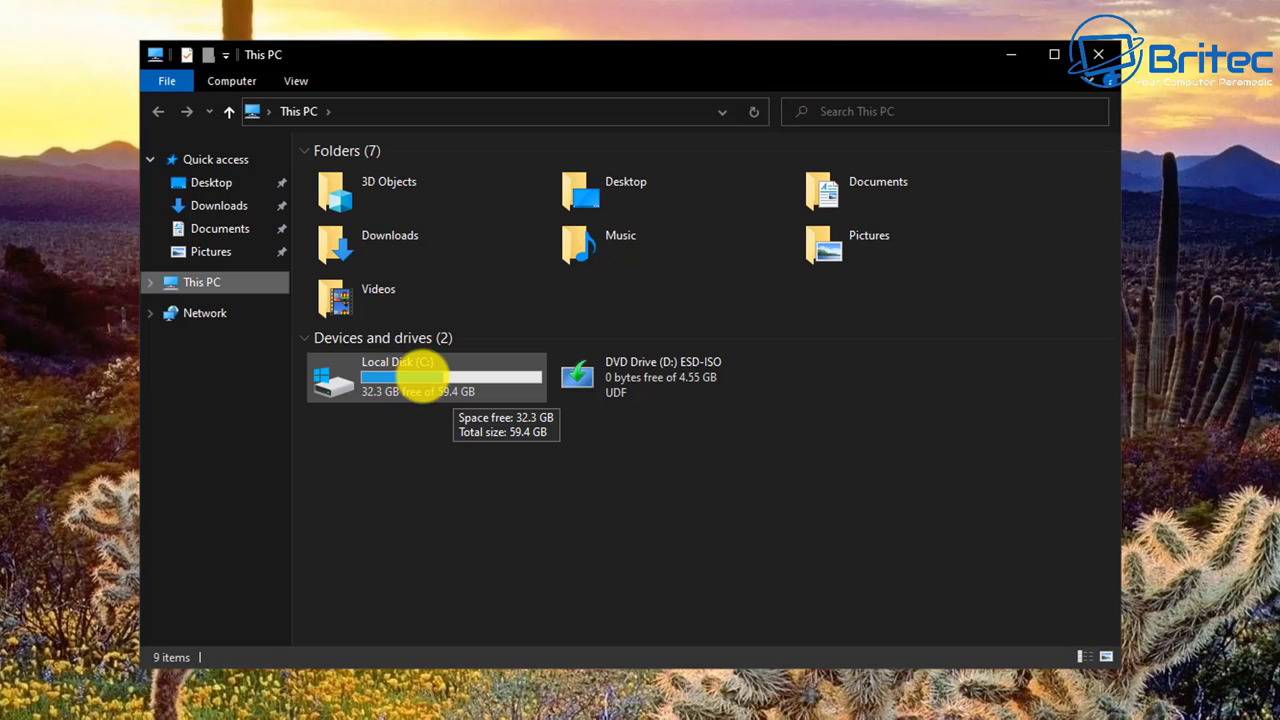
{"action": "right_click", "coordinate": [418, 375]}
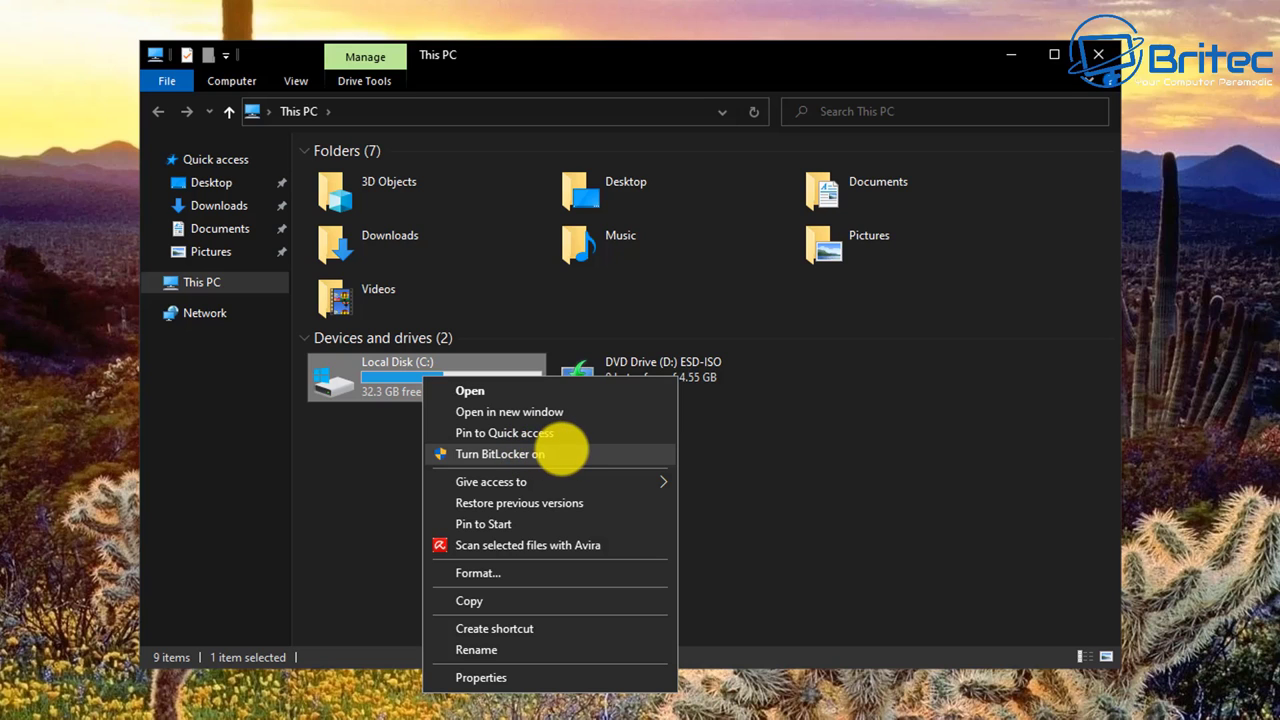
{"action": "left_click", "coordinate": [559, 452]}
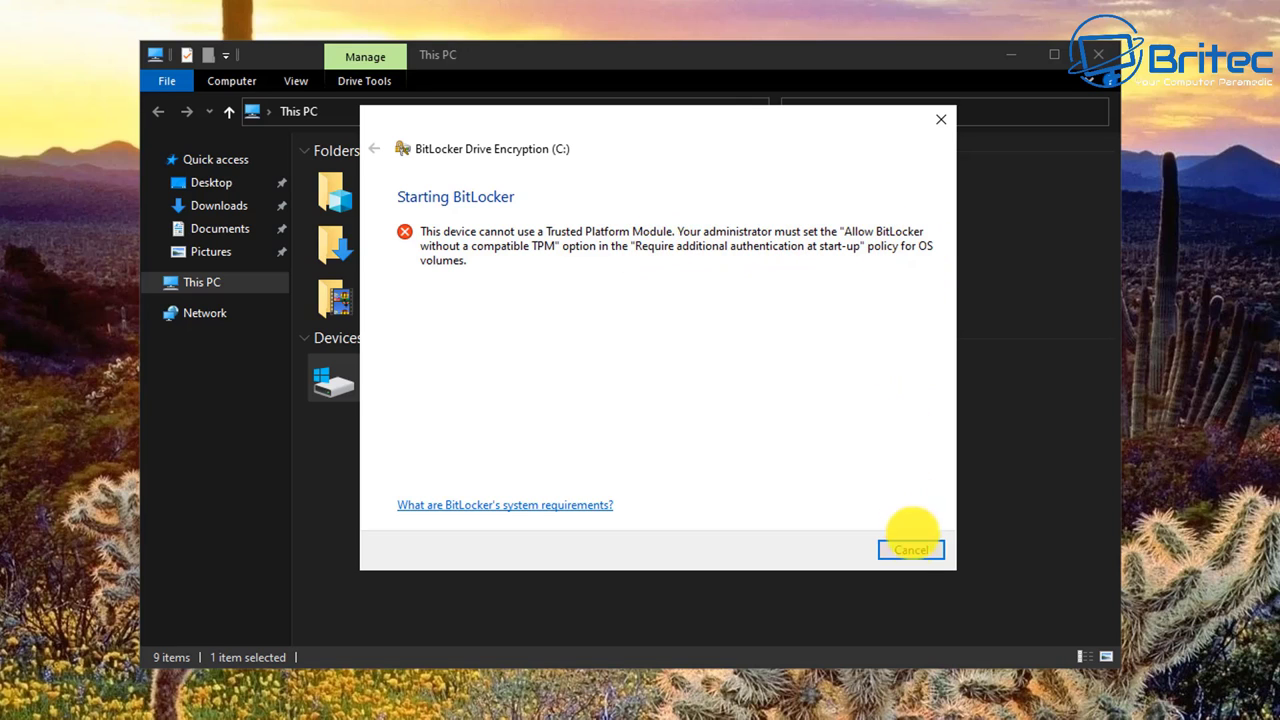
{"action": "left_click", "coordinate": [911, 550]}
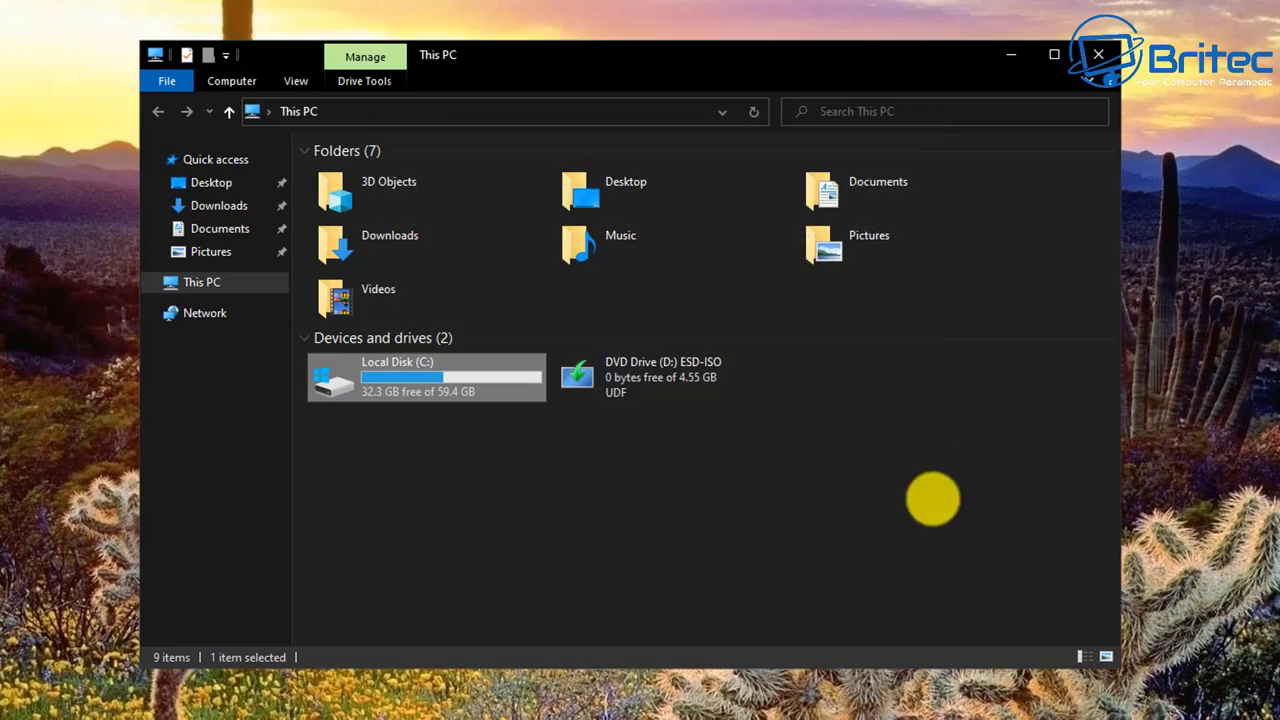
{"action": "left_click", "coordinate": [1101, 51]}
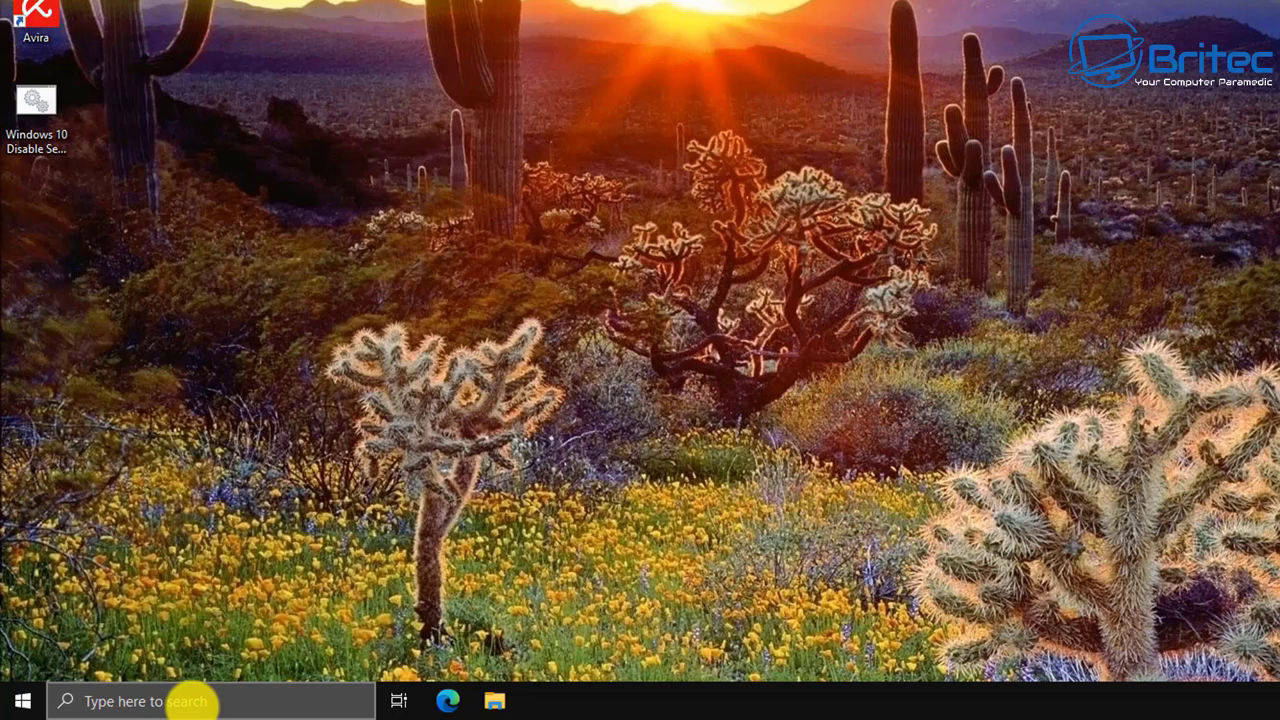
Find gpedit, open the Local Group Policy Editor and widen its policy tree
{"action": "left_click", "coordinate": [187, 701]}
{"action": "type", "text": "gpedit"}
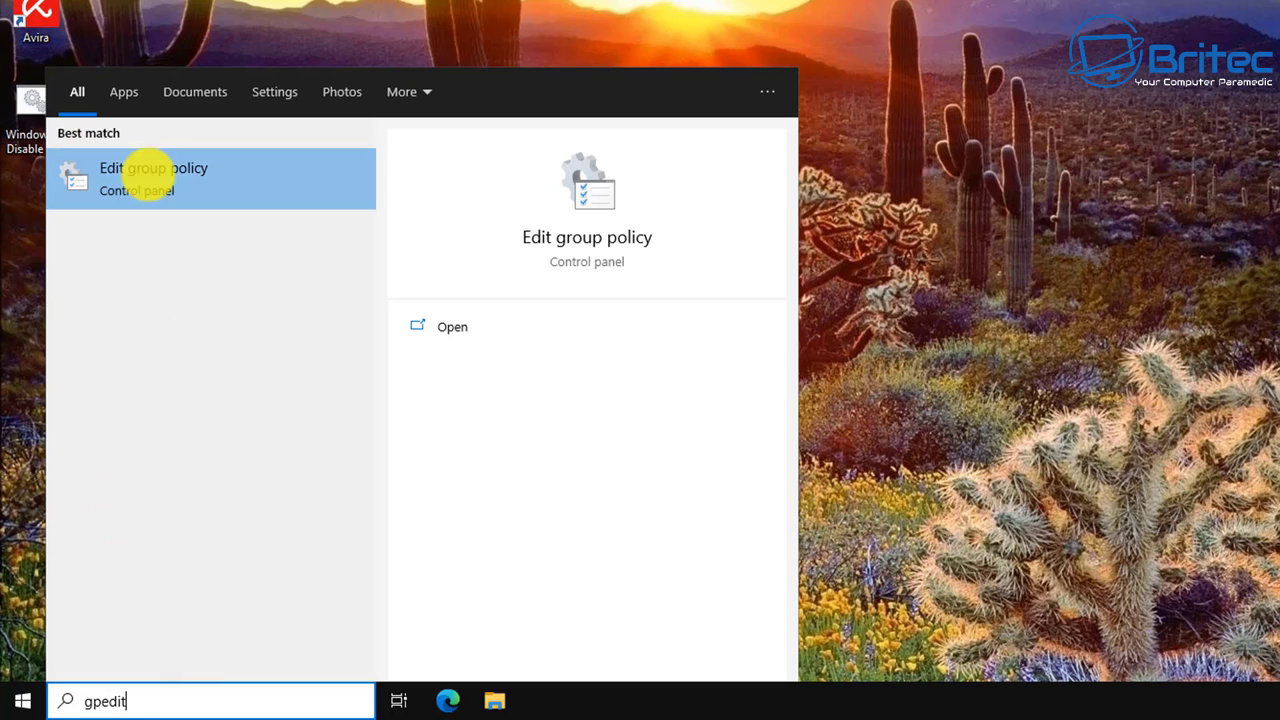
{"action": "left_click", "coordinate": [186, 174]}
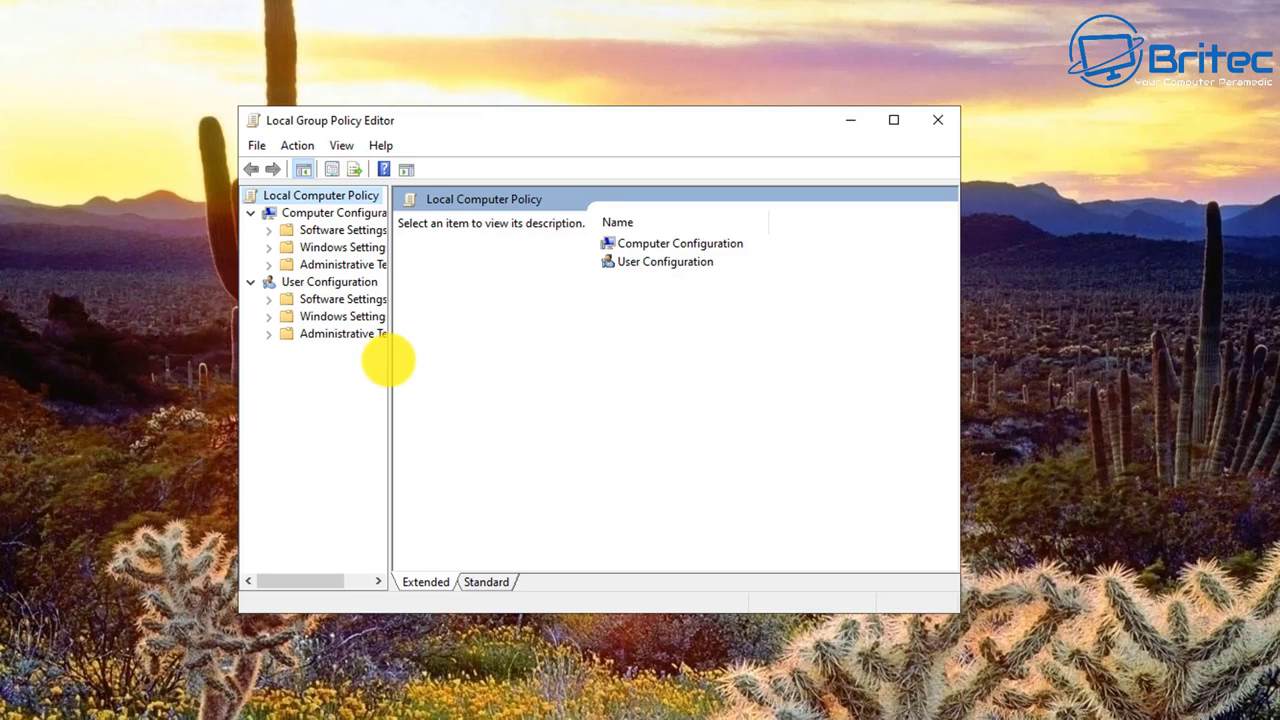
{"action": "left_click_drag", "start_coordinate": [389, 367], "coordinate": [439, 366]}
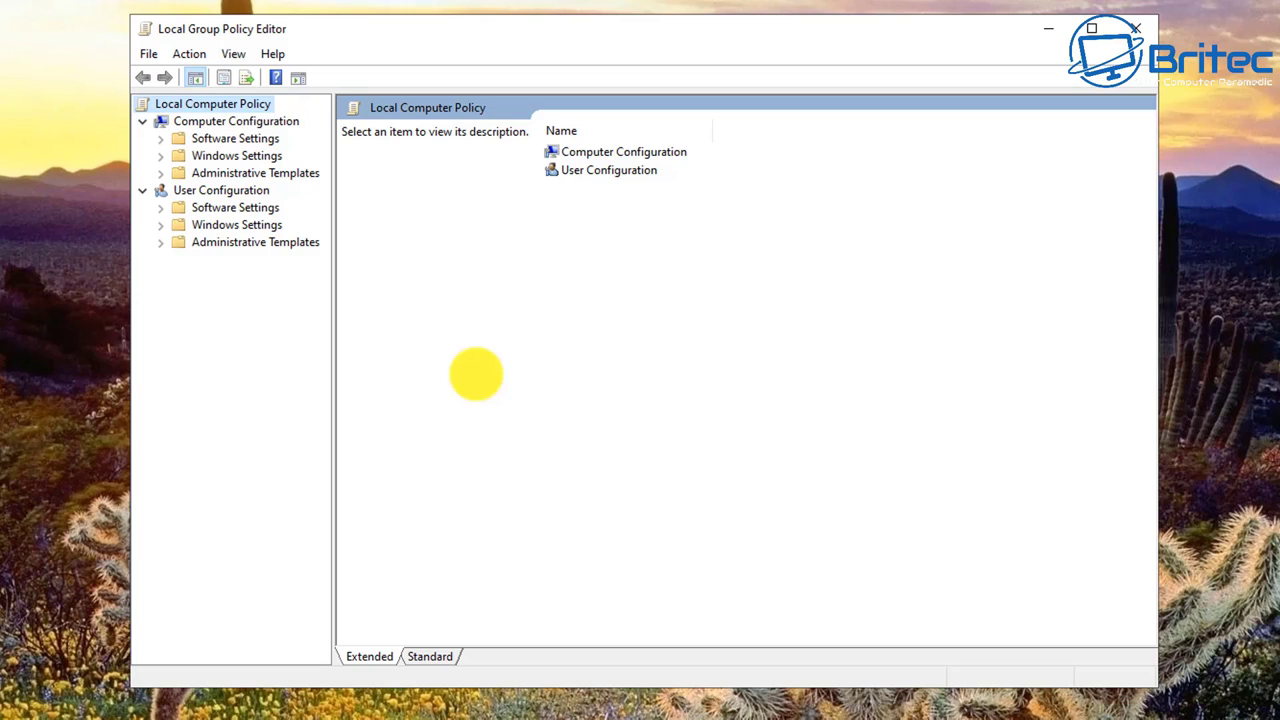
Go to Computer Configuration > Administrative Templates > Windows Components > BitLocker Drive Encryption > Operating System Drives
{"action": "left_click", "coordinate": [240, 122]}
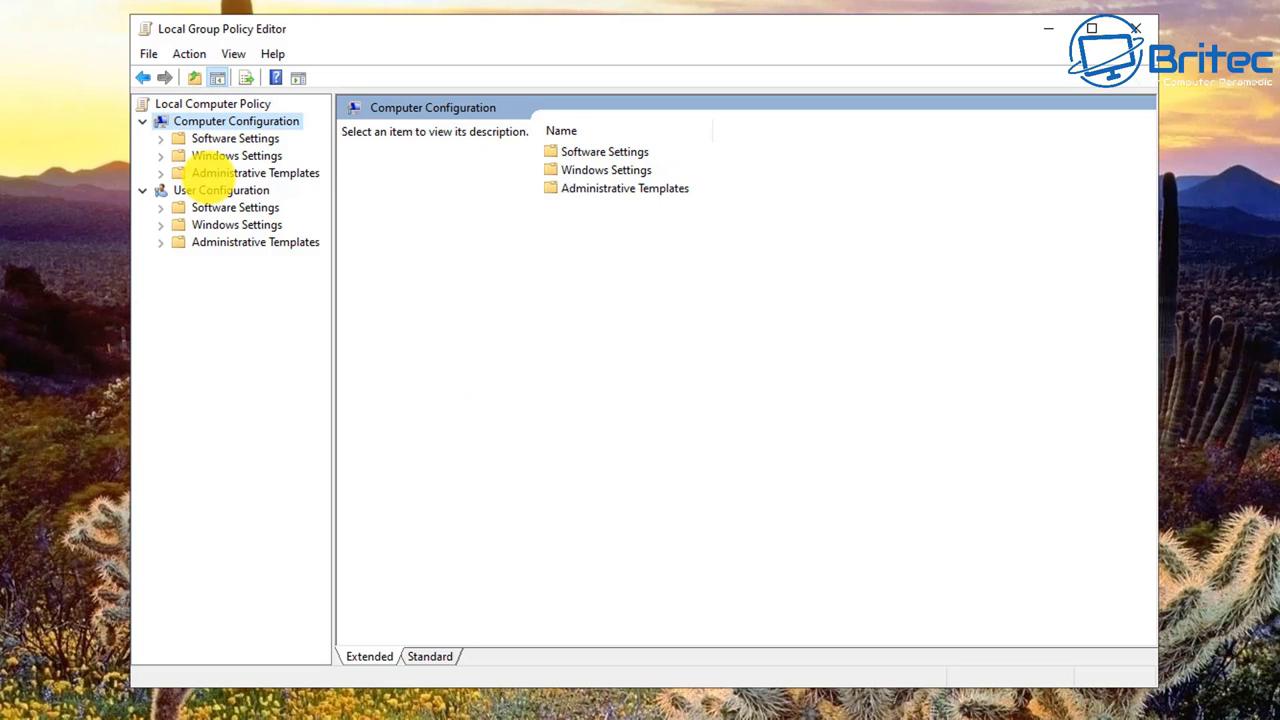
{"action": "left_click", "coordinate": [212, 173]}
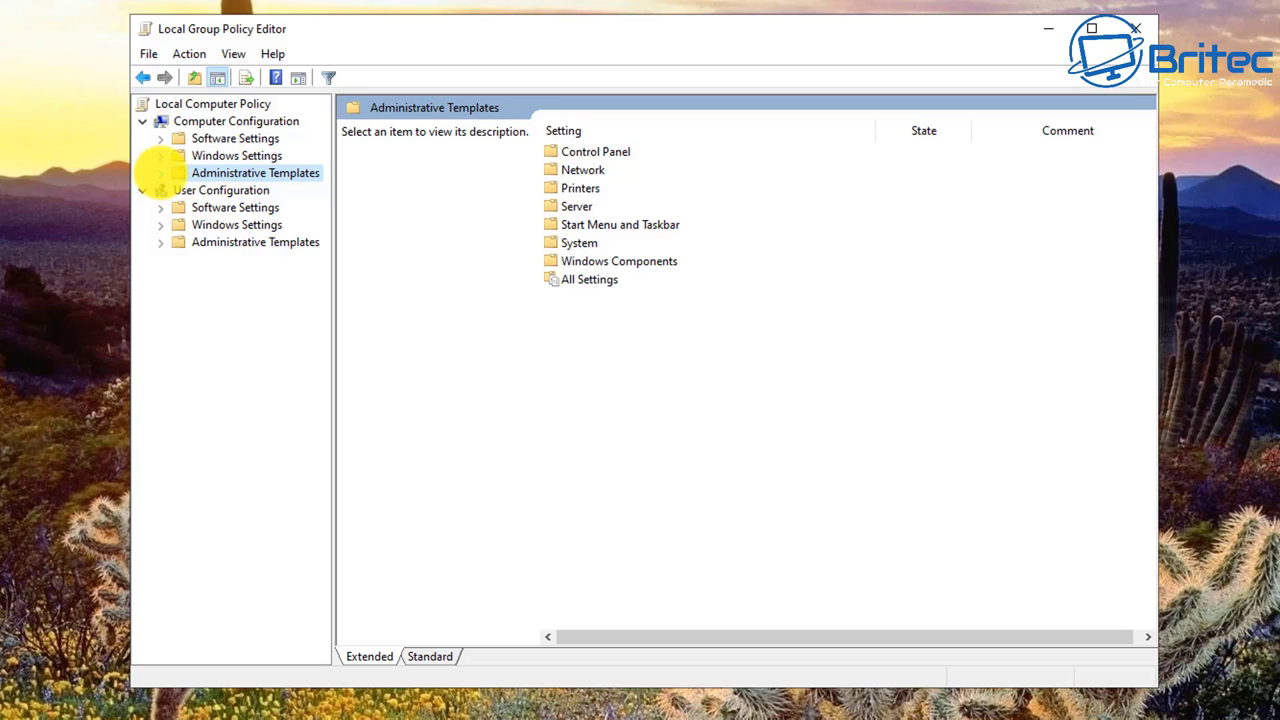
{"action": "left_click", "coordinate": [160, 173]}
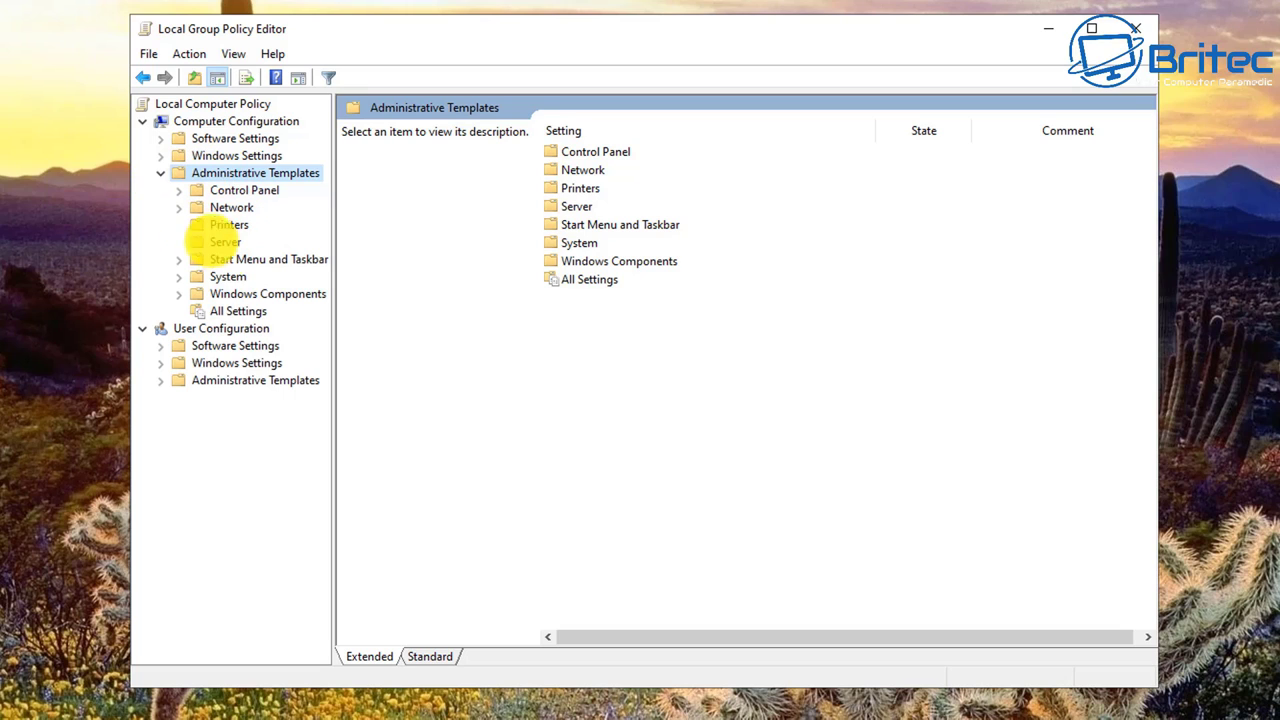
{"action": "left_click", "coordinate": [268, 294]}
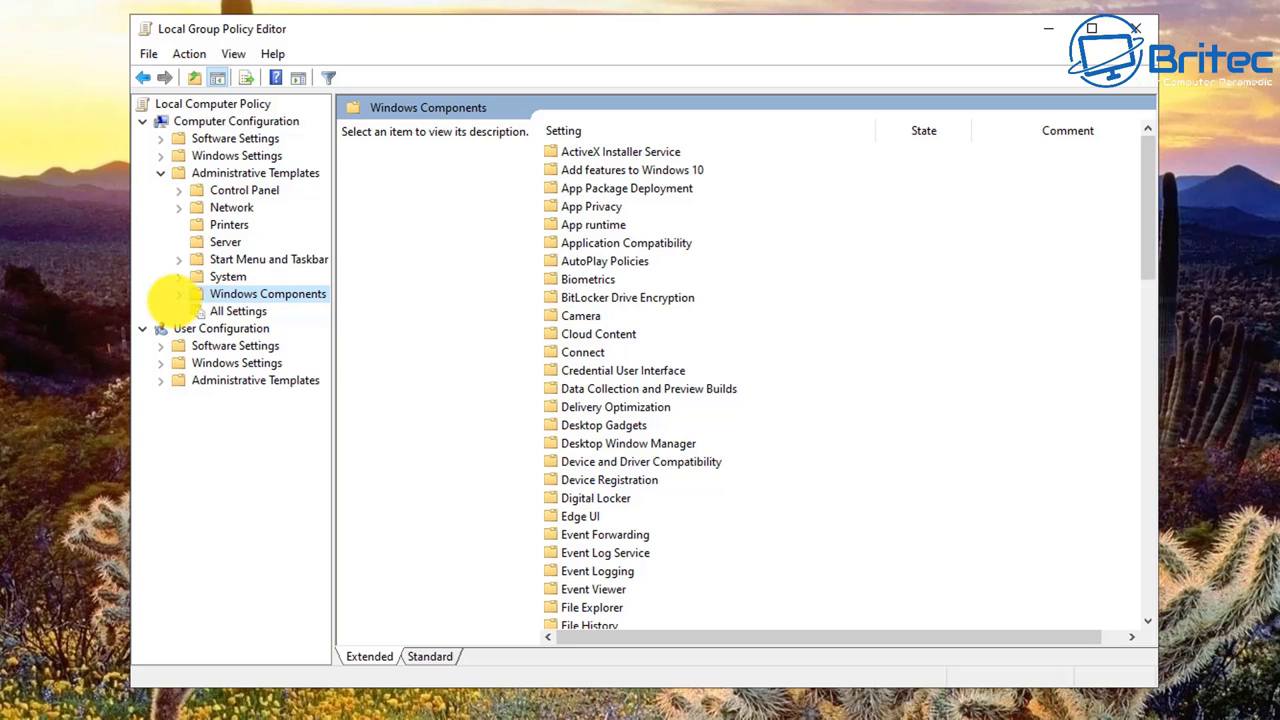
{"action": "left_click", "coordinate": [178, 294]}
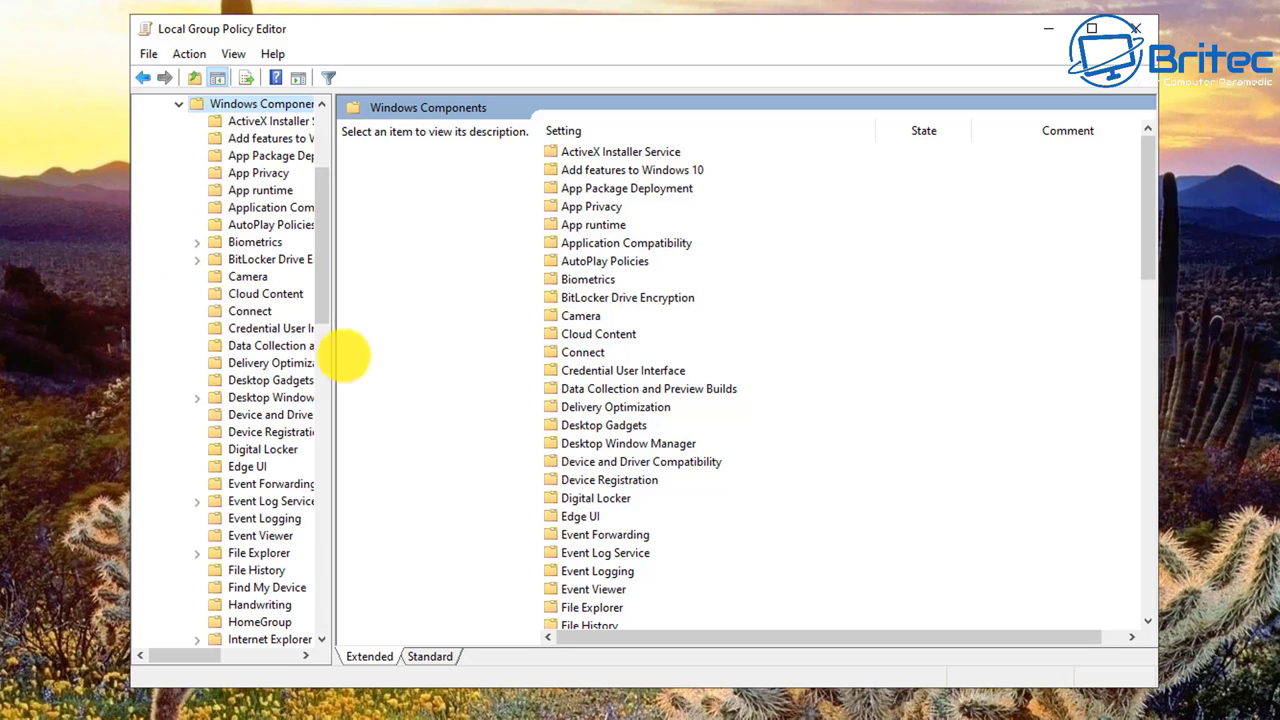
{"action": "left_click_drag", "start_coordinate": [334, 357], "coordinate": [445, 367]}
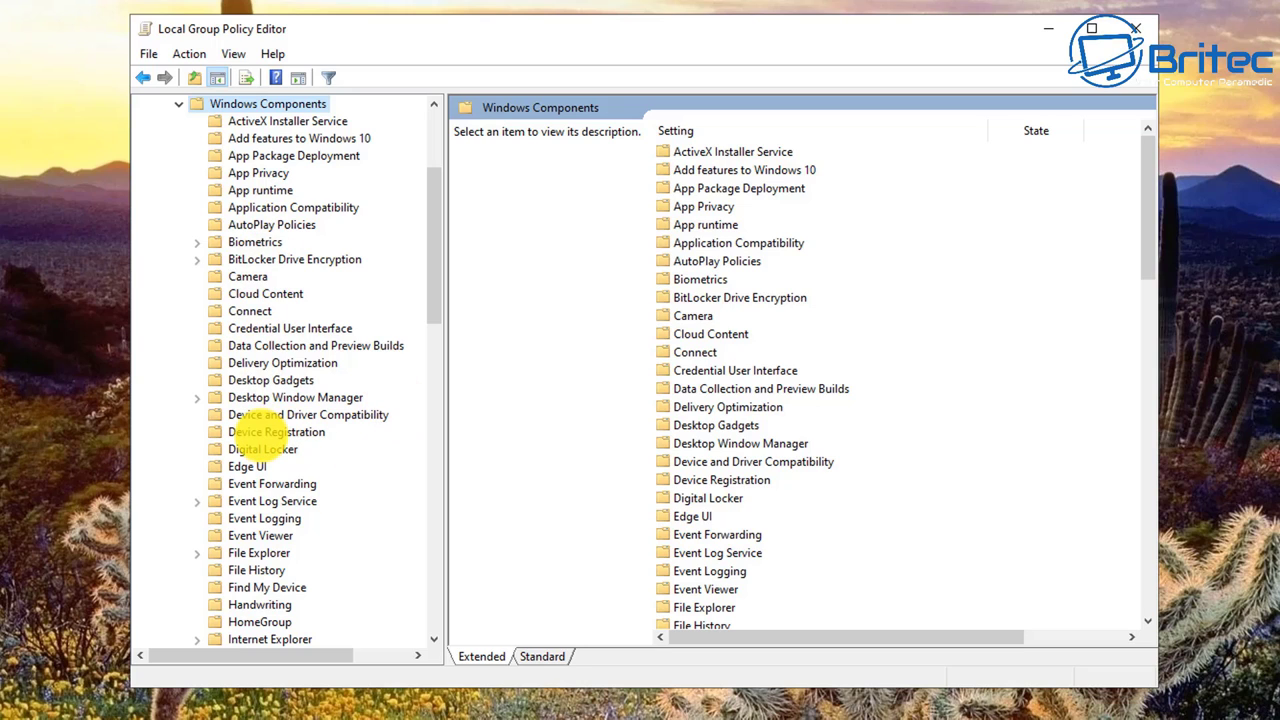
{"action": "left_click", "coordinate": [250, 259]}
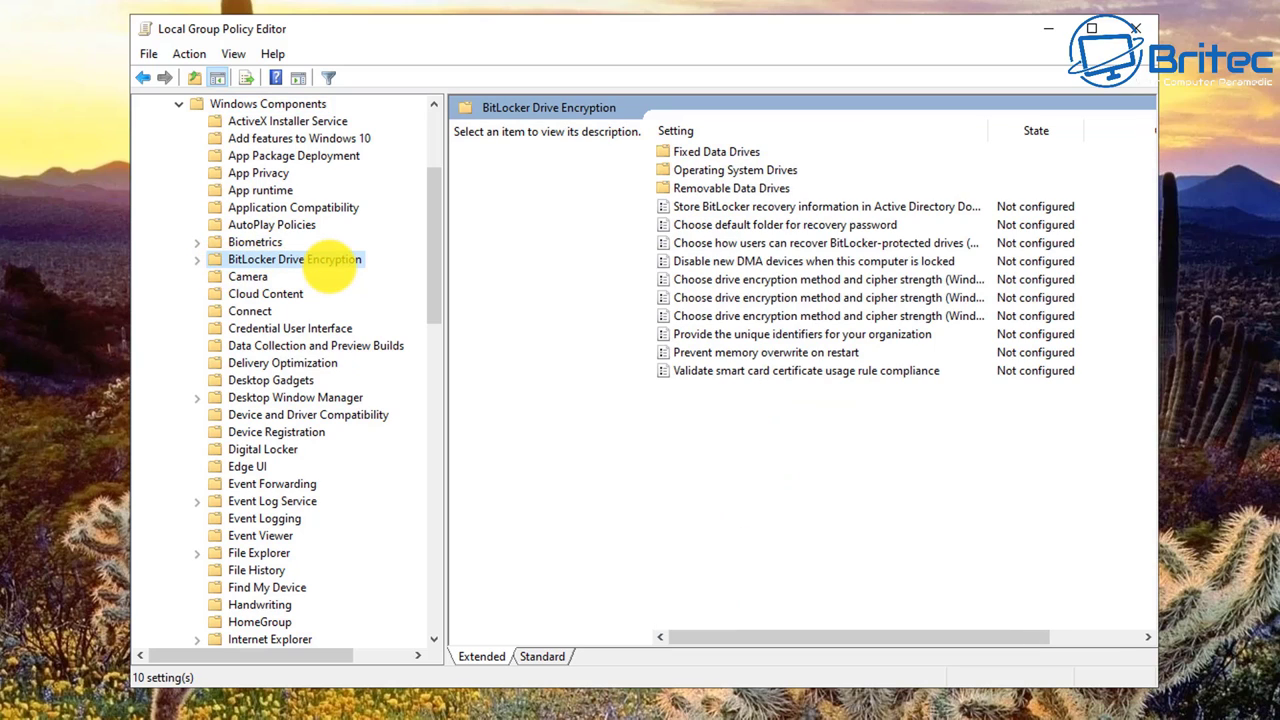
{"action": "left_click", "coordinate": [197, 259]}
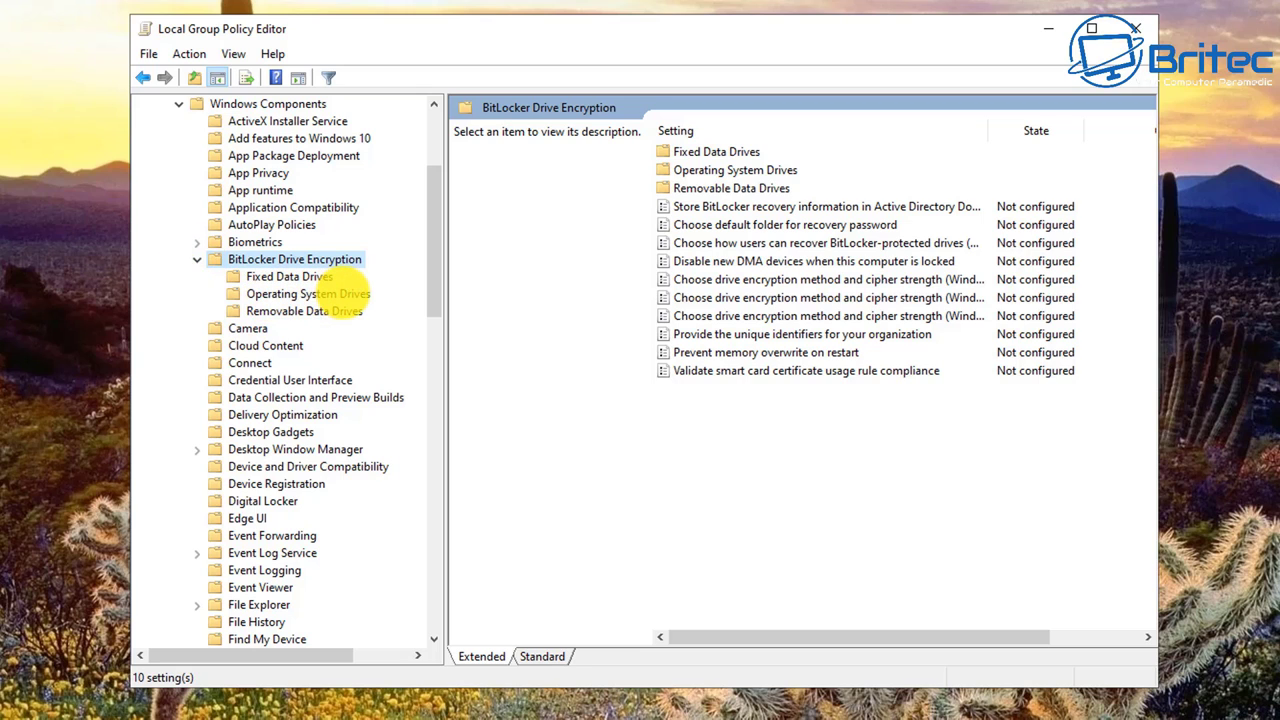
{"action": "left_click", "coordinate": [340, 293]}
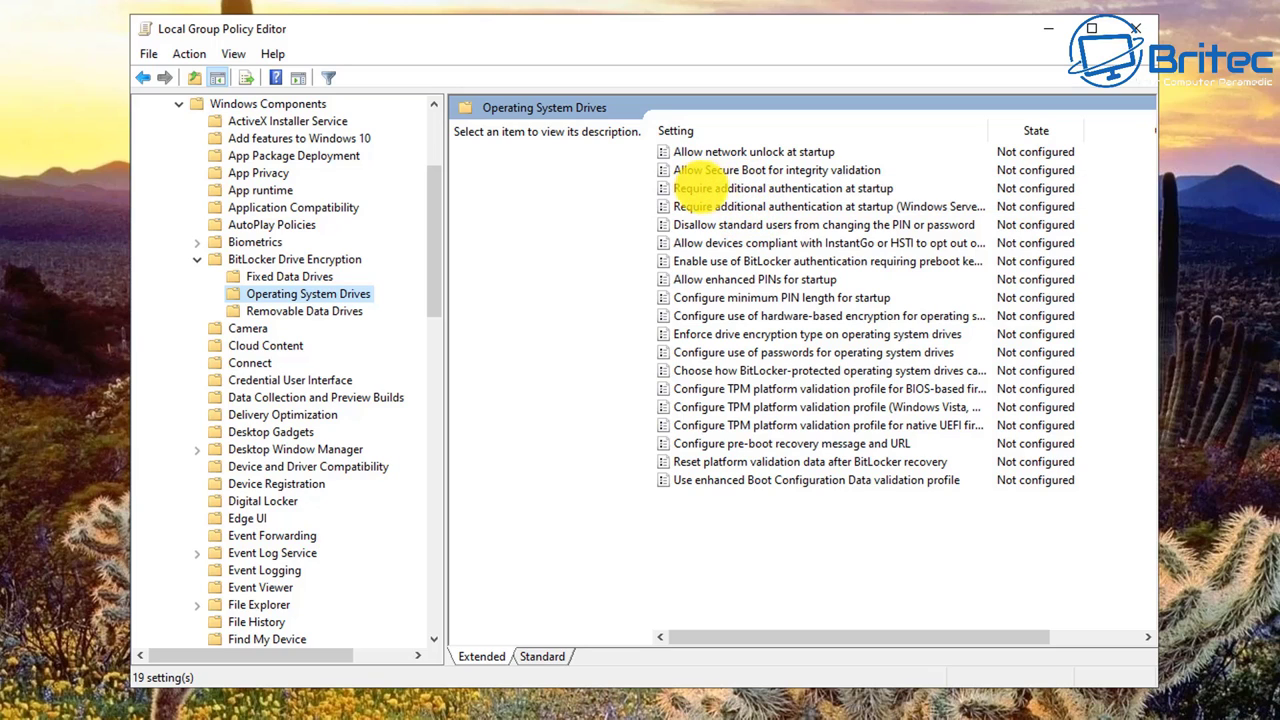
Enable the "Require additional authentication at startup" policy with BitLocker allowed without a compatible TPM, save it and close the policy editor
{"action": "left_click", "coordinate": [780, 188]}
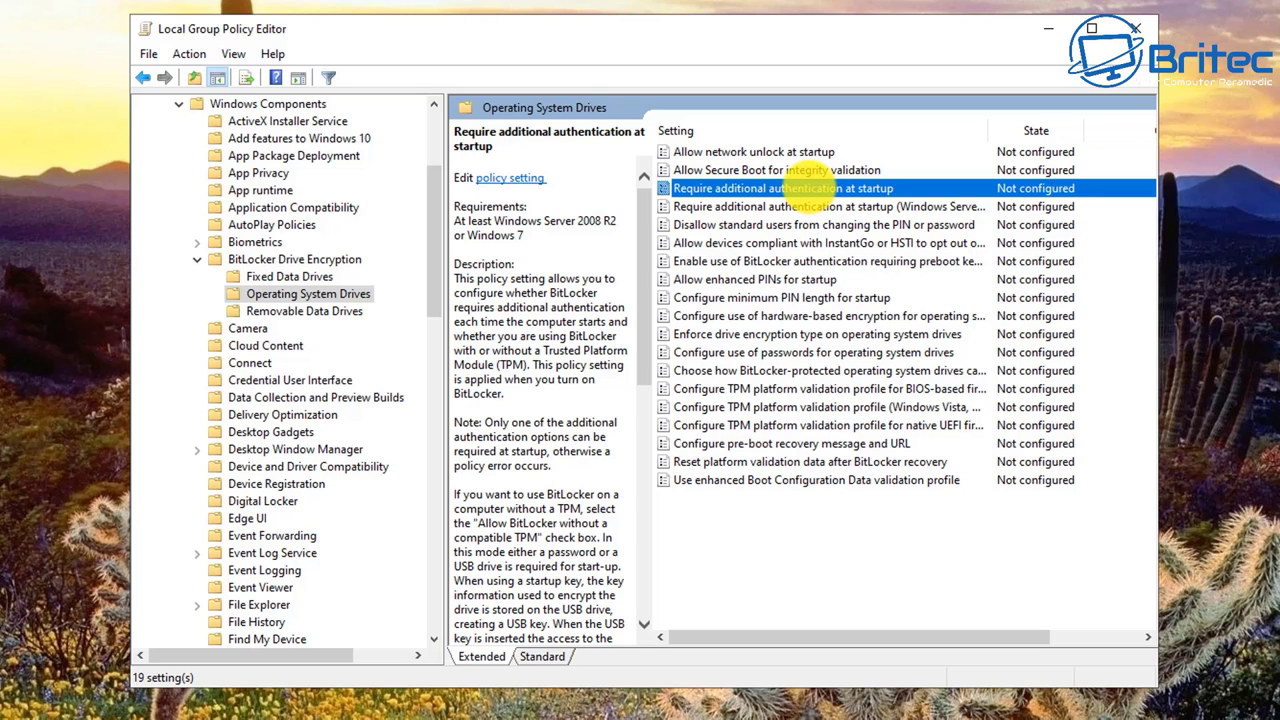
{"action": "double_click", "coordinate": [800, 188]}
{"action": "left_click_drag", "start_coordinate": [393, 74], "coordinate": [820, 98]}
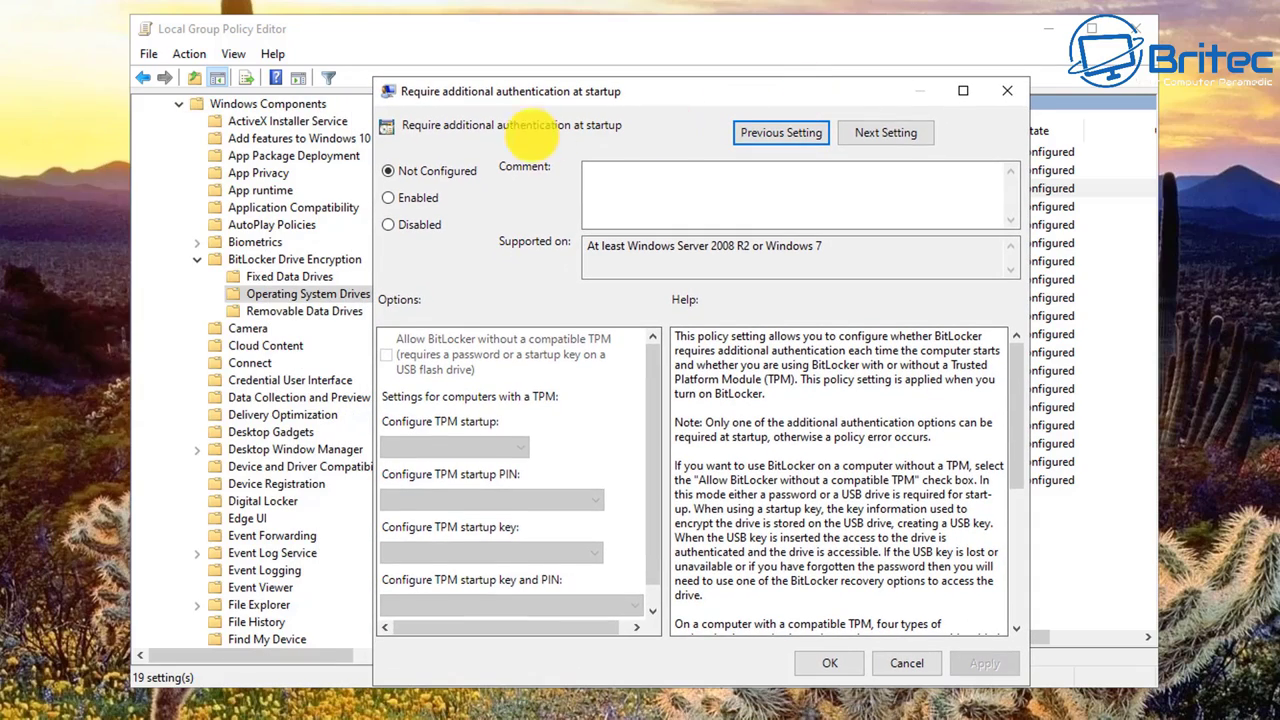
{"action": "left_click", "coordinate": [388, 198]}
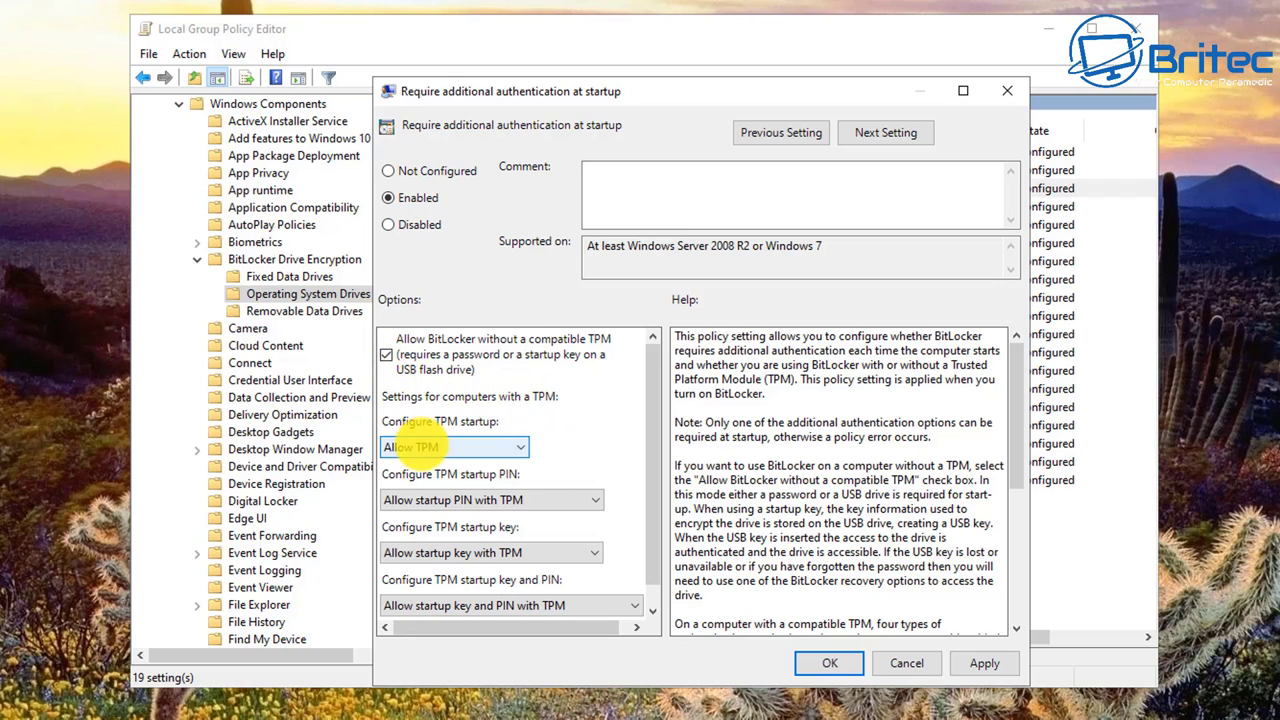
{"action": "left_click", "coordinate": [521, 448]}
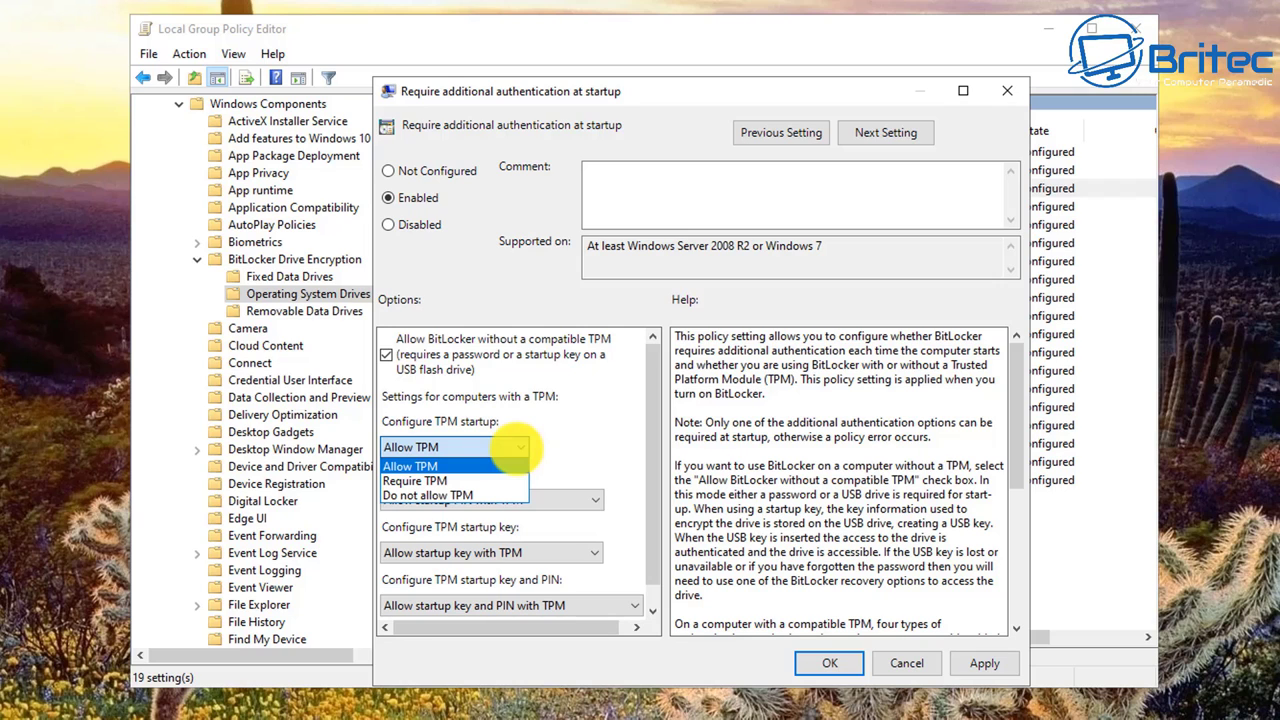
{"action": "left_click", "coordinate": [519, 449]}
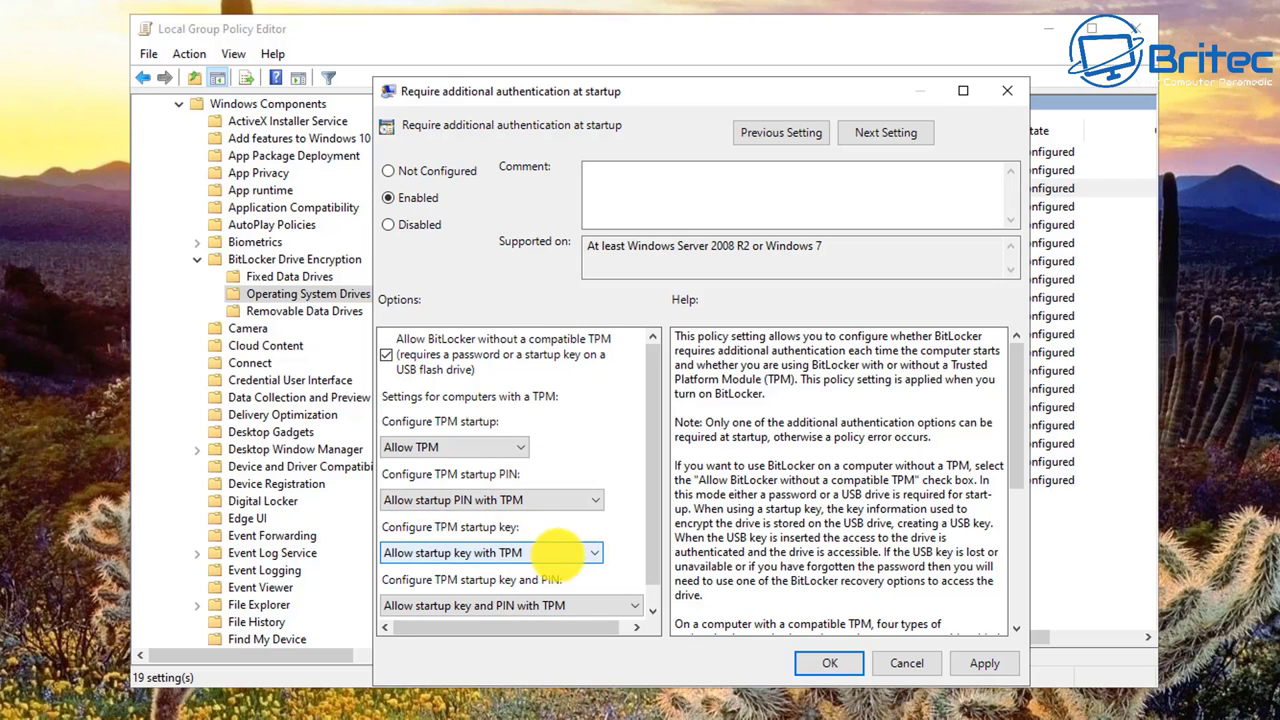
{"action": "scroll", "coordinate": [590, 553], "scroll_direction": "down", "scroll_amount": 2}
{"action": "scroll", "coordinate": [594, 553], "scroll_direction": "up", "scroll_amount": 2}
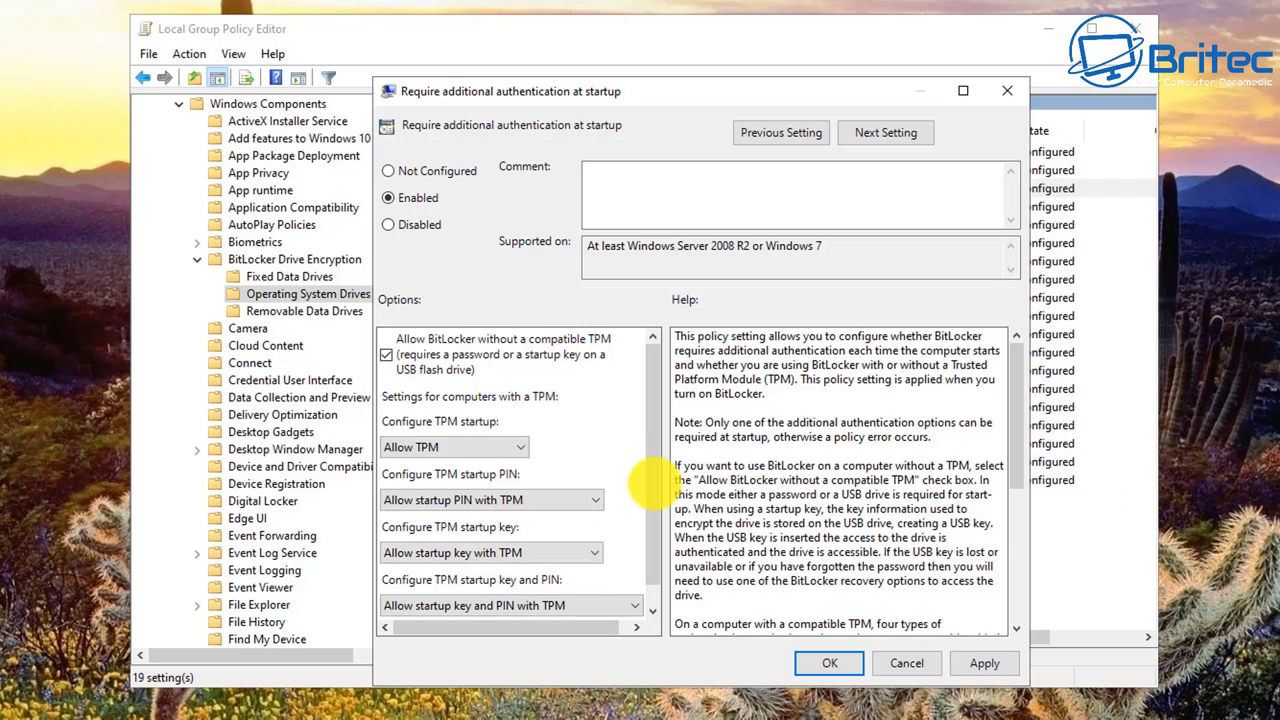
{"action": "left_click_drag", "start_coordinate": [650, 463], "coordinate": [650, 520]}
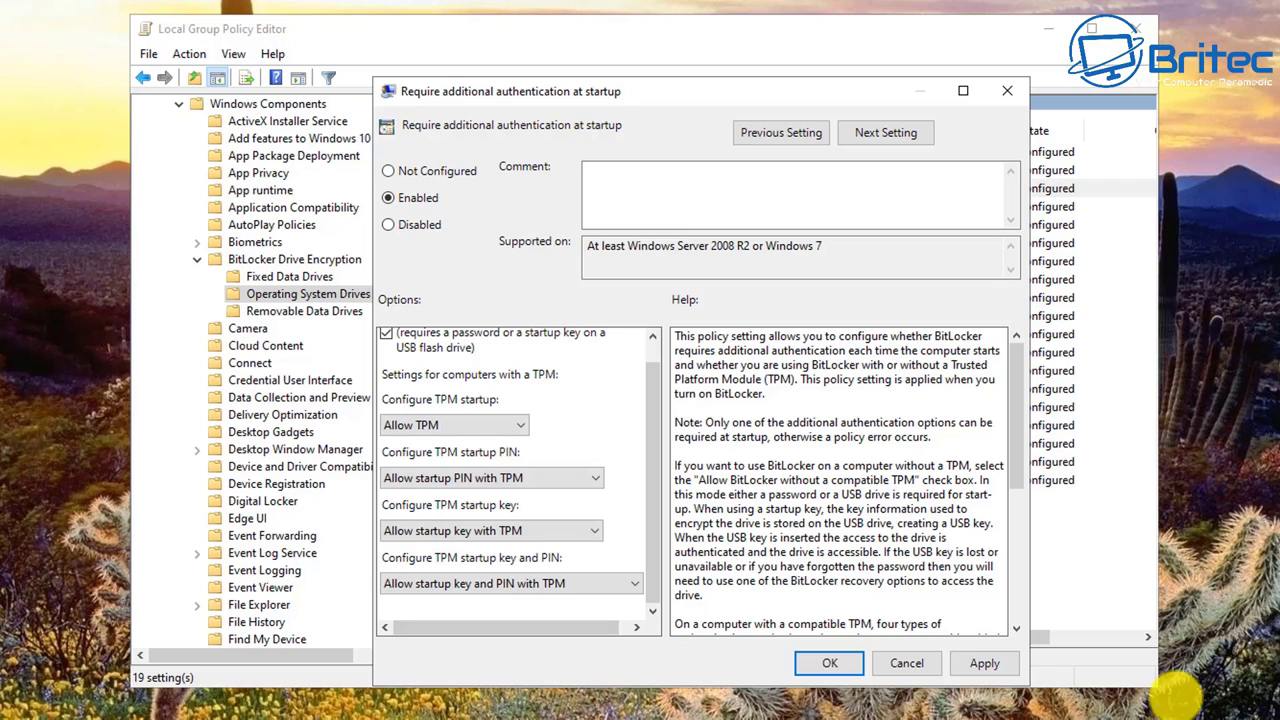
{"action": "left_click", "coordinate": [835, 663]}
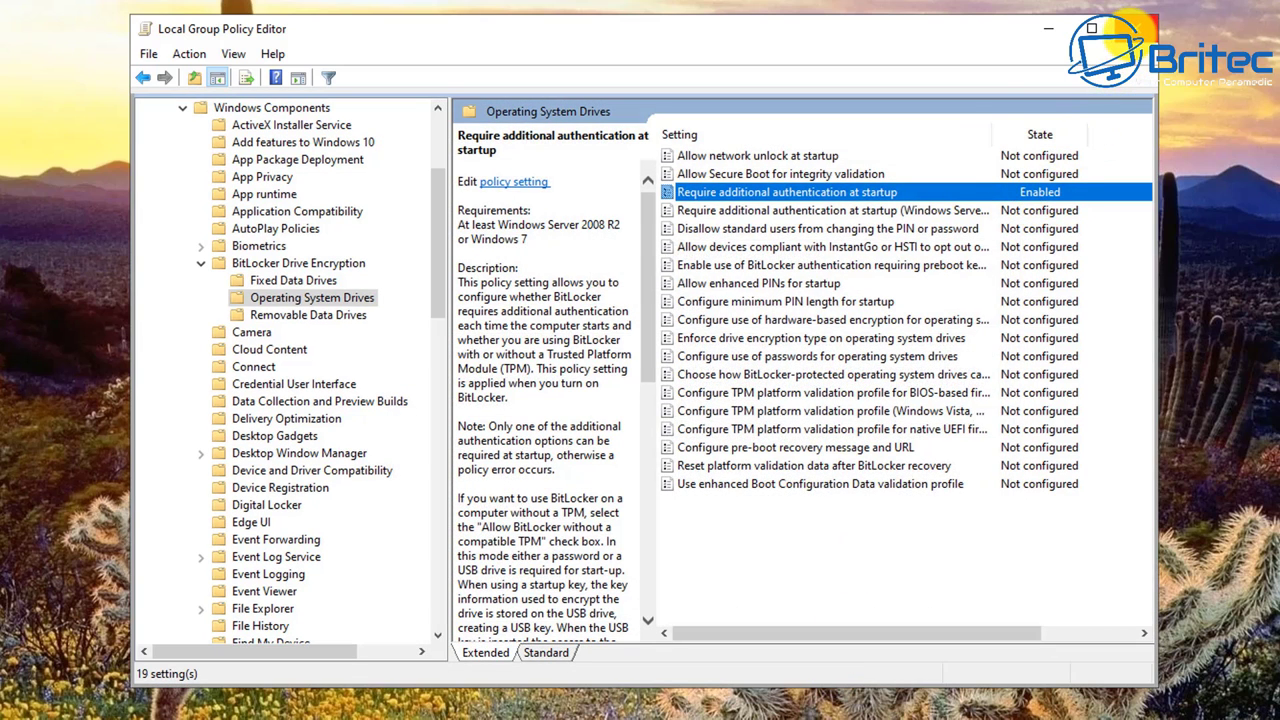
{"action": "left_click", "coordinate": [1133, 26]}
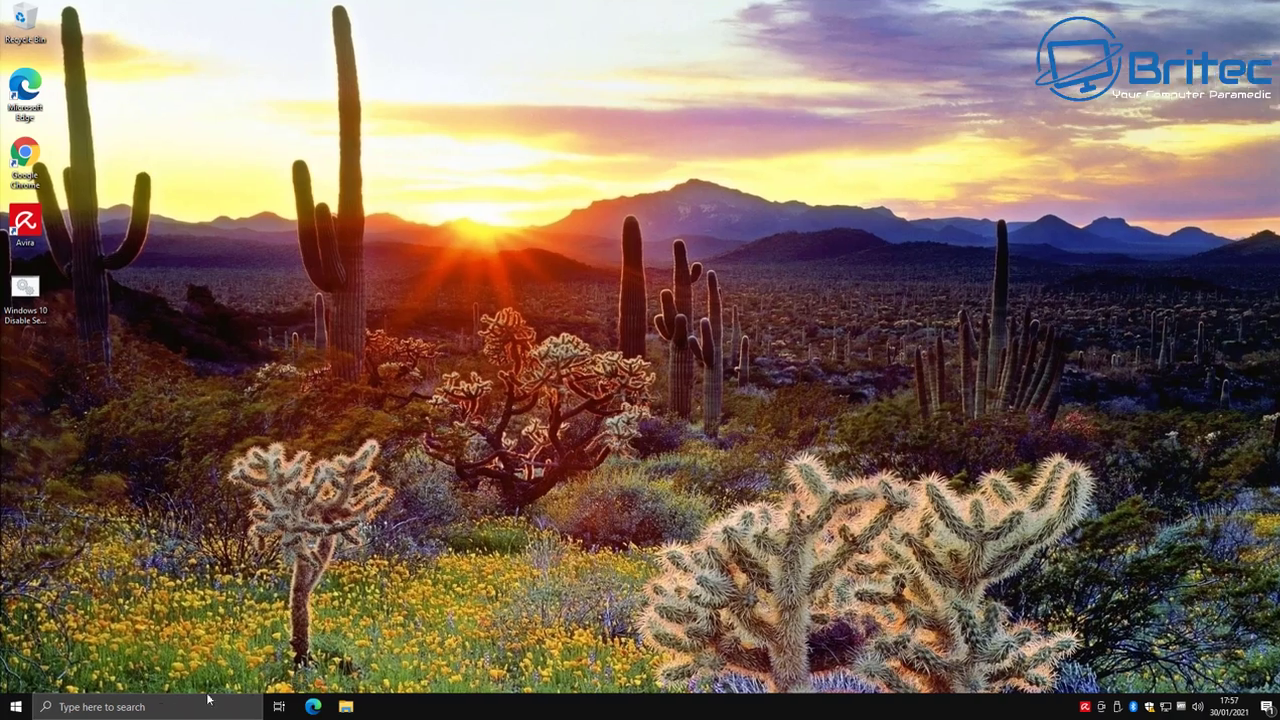
Open the BitLocker Drive Encryption settings in Control Panel
{"action": "left_click", "coordinate": [150, 707]}
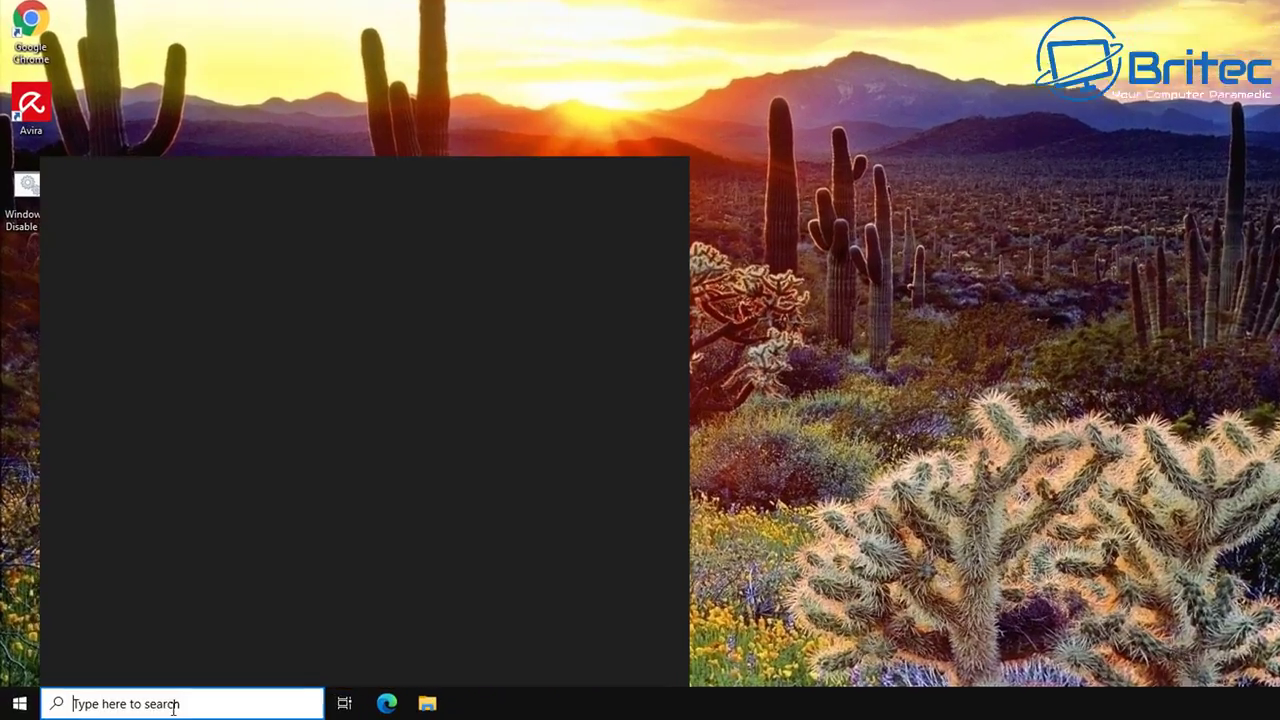
{"action": "type", "text": "co"}
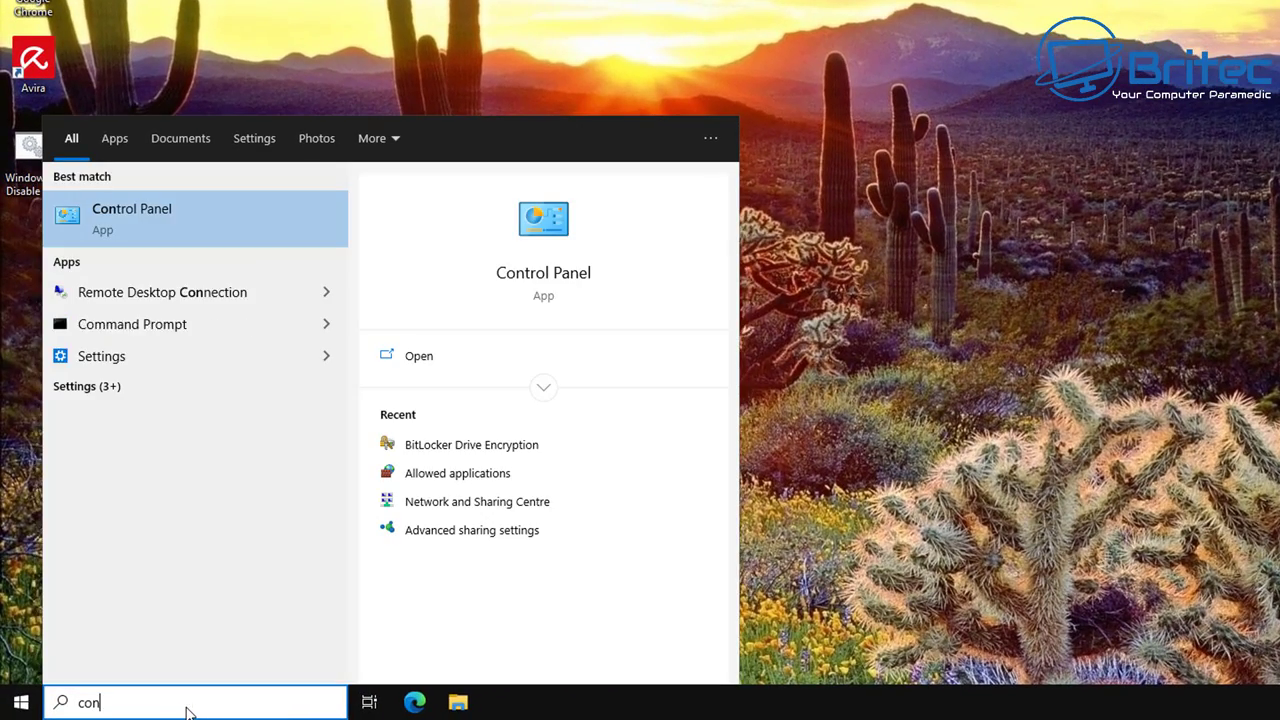
{"action": "type", "text": "trol"}
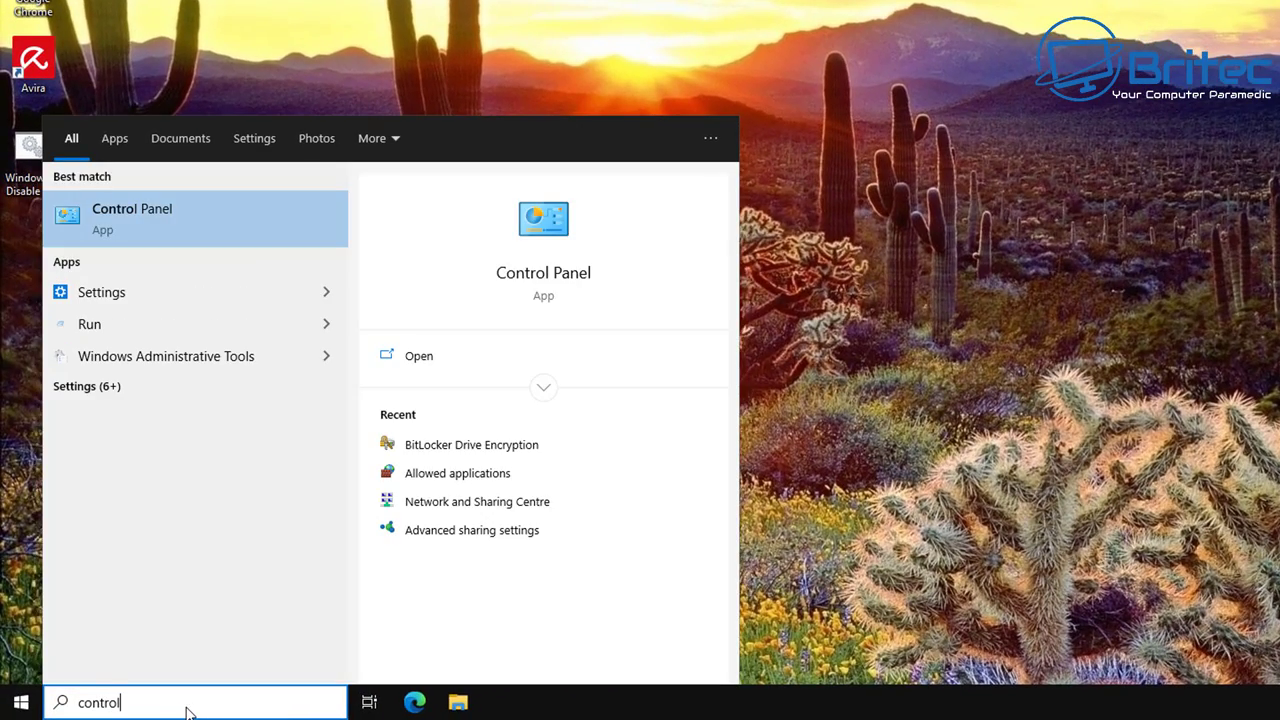
{"action": "left_click", "coordinate": [186, 228]}
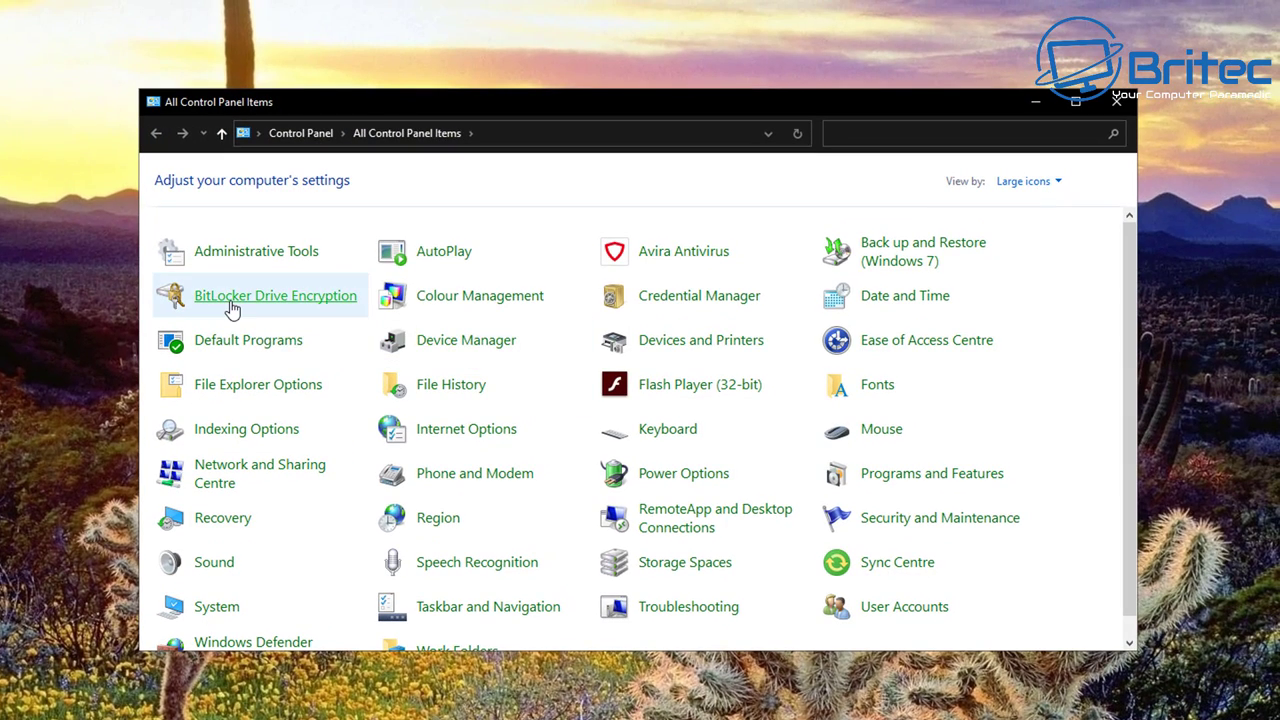
{"action": "left_click", "coordinate": [232, 306]}
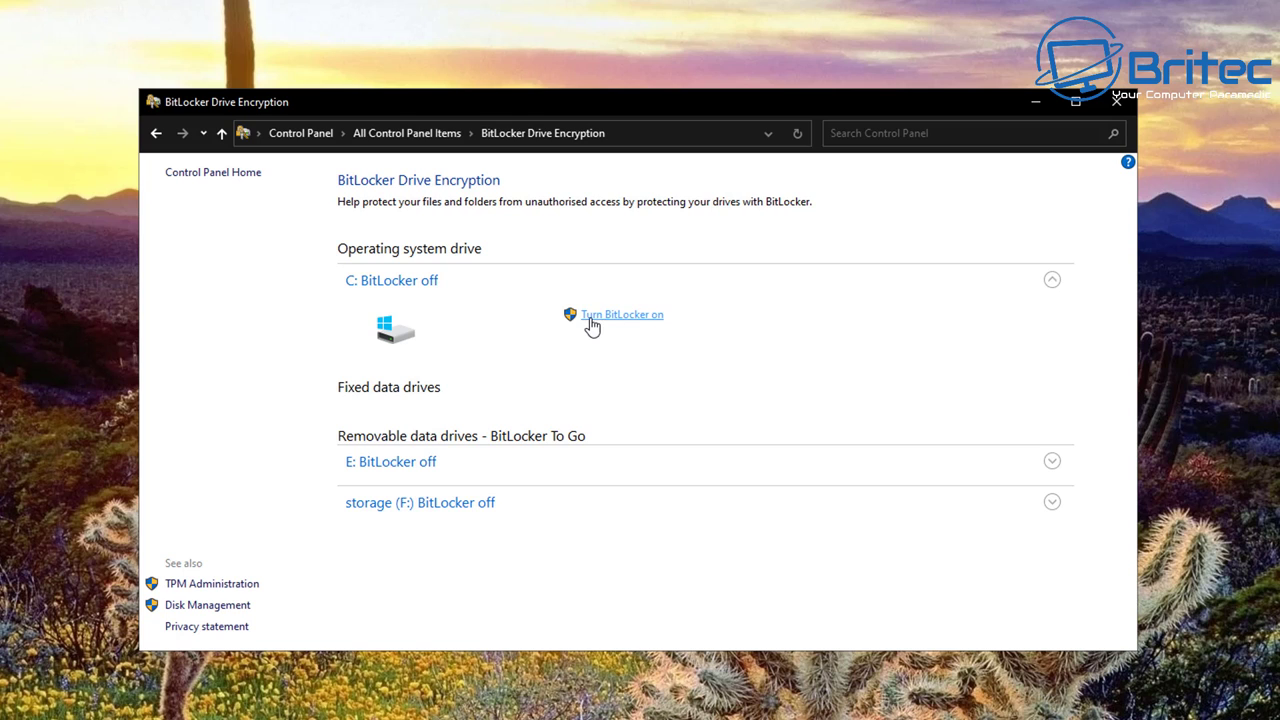
Check the BitLocker option offered for Local Disk (C:) in File Explorer, then close the window without using it
{"action": "key", "text": "super+e"}
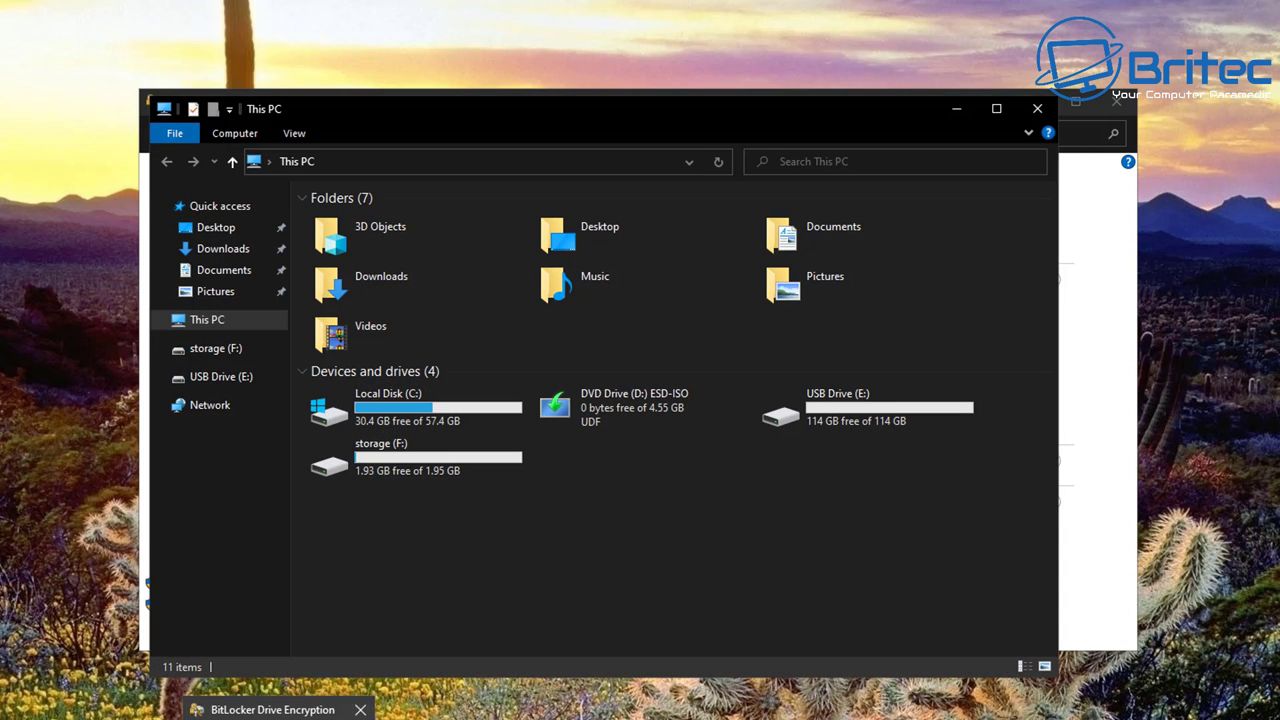
{"action": "left_click", "coordinate": [412, 408]}
{"action": "right_click", "coordinate": [410, 408]}
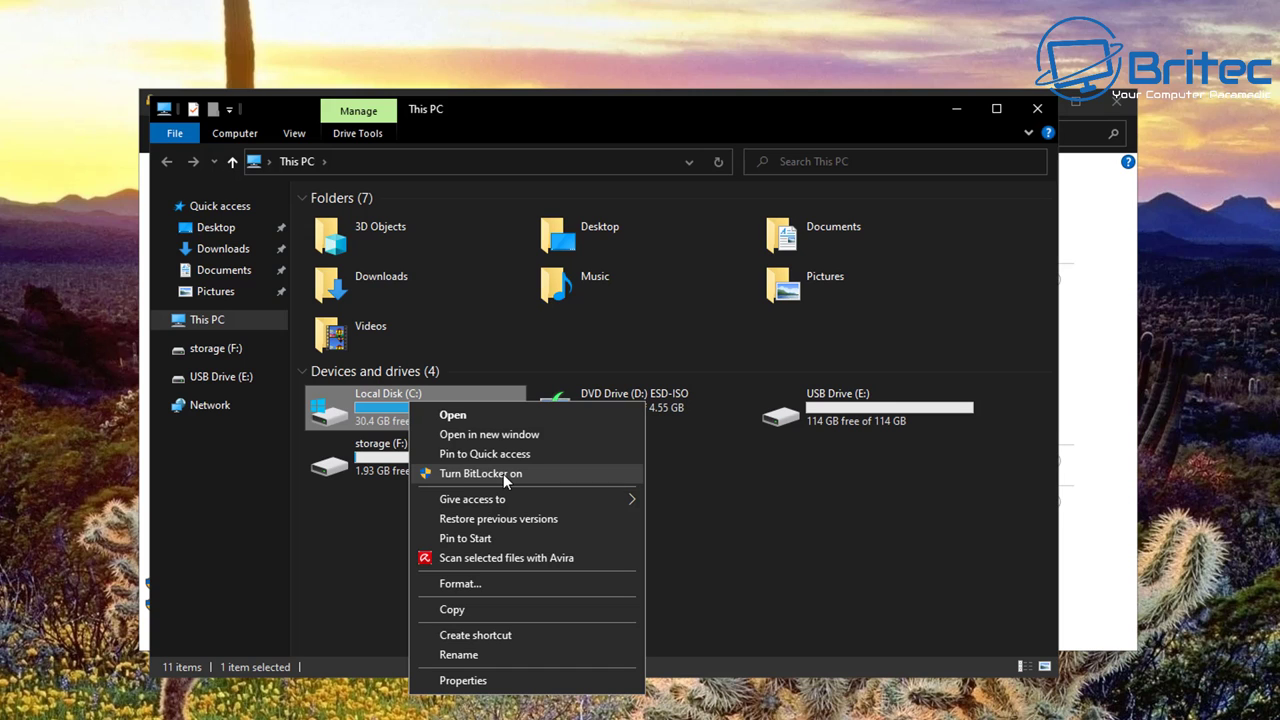
{"action": "left_click", "coordinate": [1037, 112]}
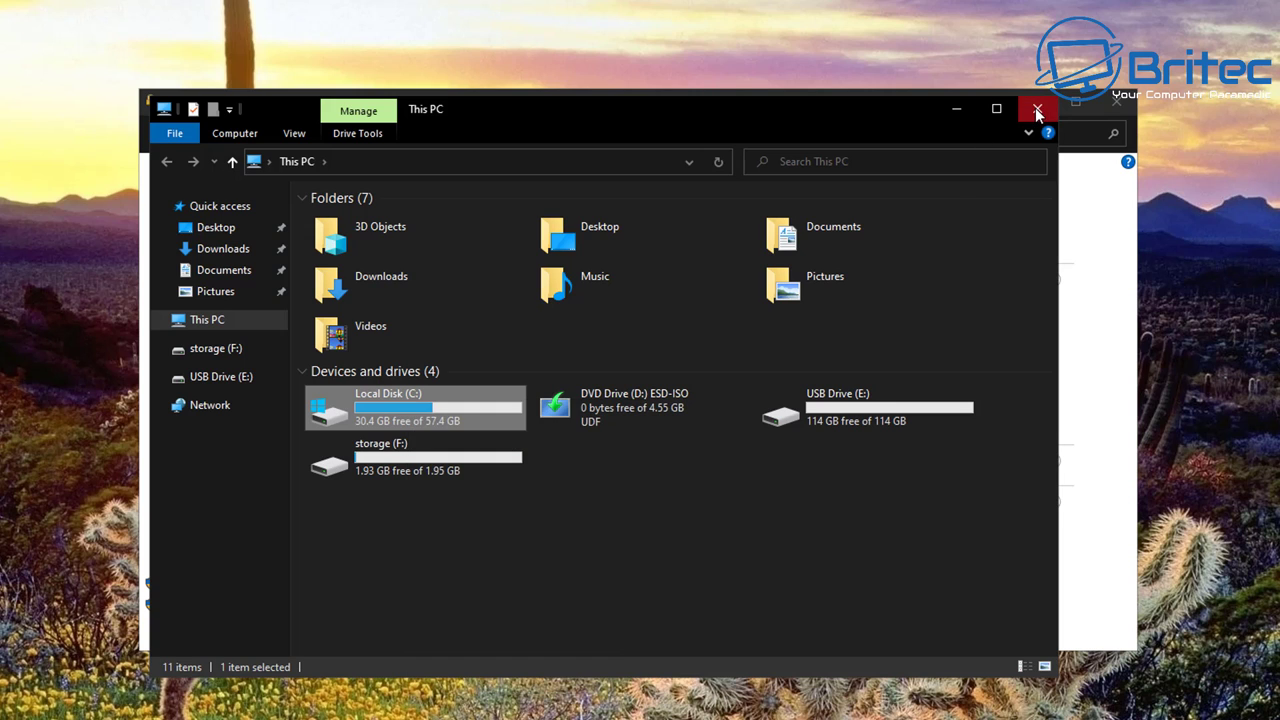
{"action": "left_click", "coordinate": [1037, 112]}
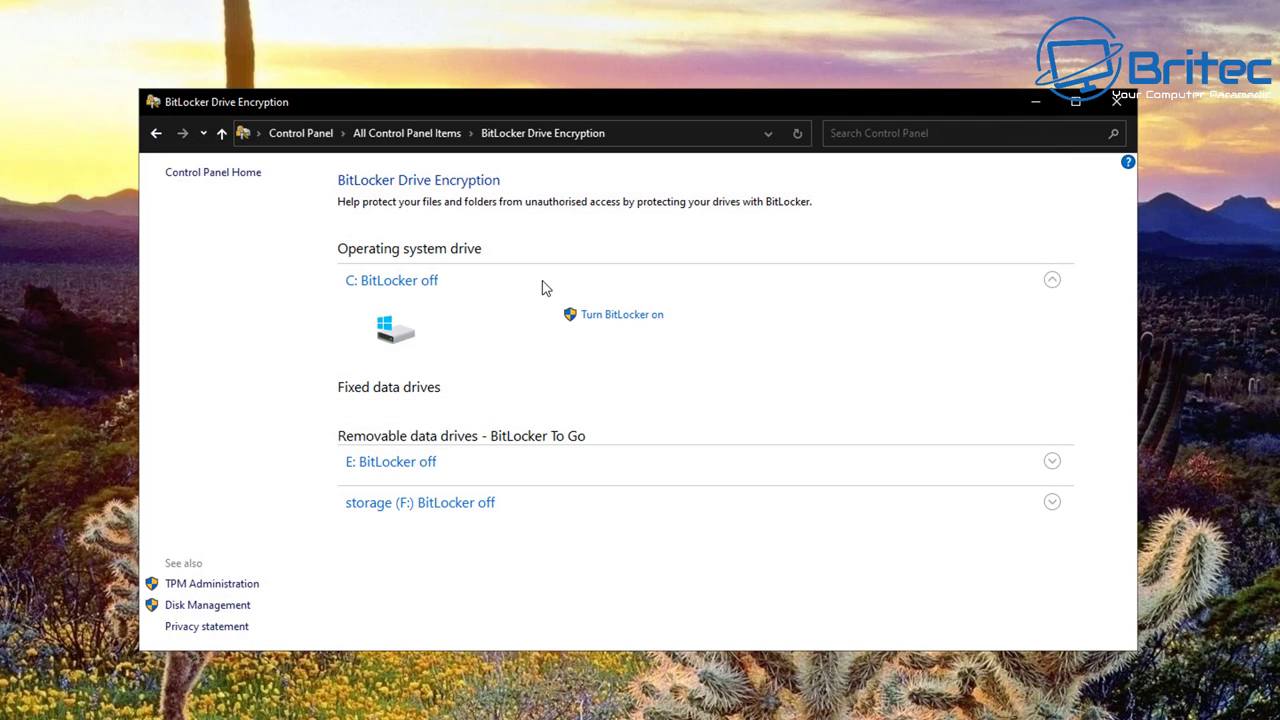
Turn on BitLocker for the C: drive and create a start-up unlock password, entering and re-entering the chosen password
{"action": "left_click", "coordinate": [643, 318]}
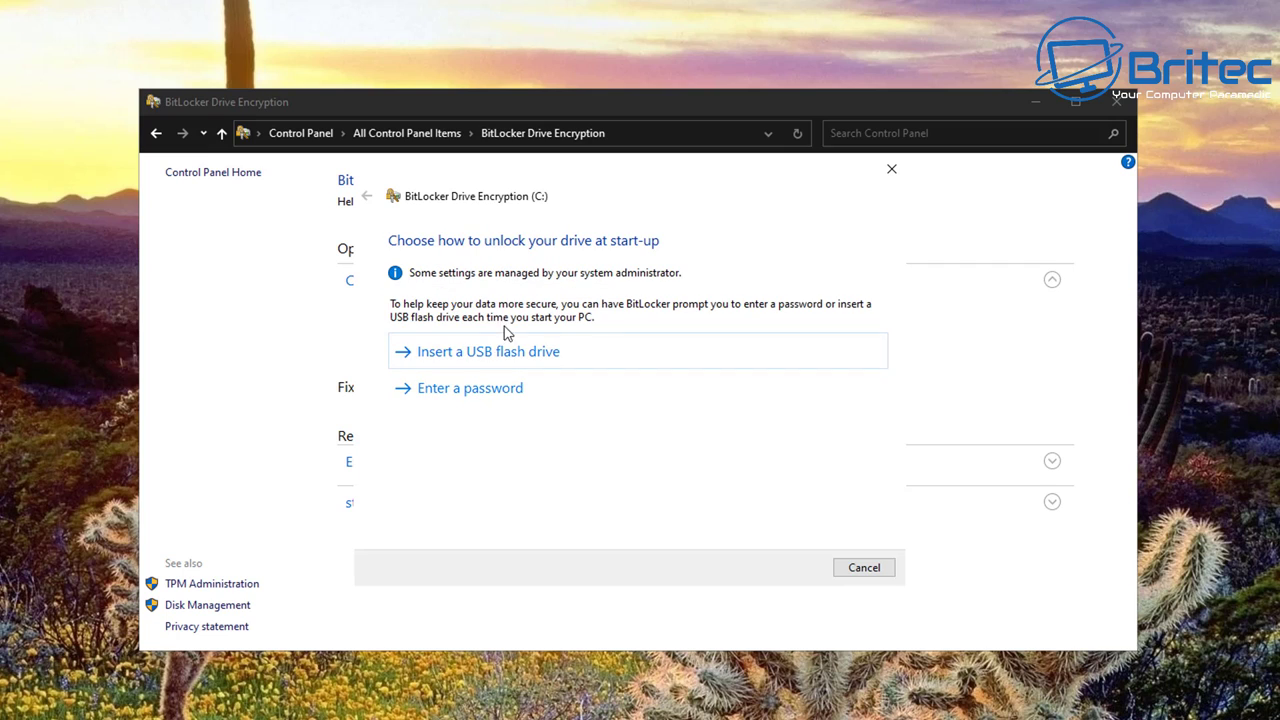
{"action": "left_click", "coordinate": [455, 393]}
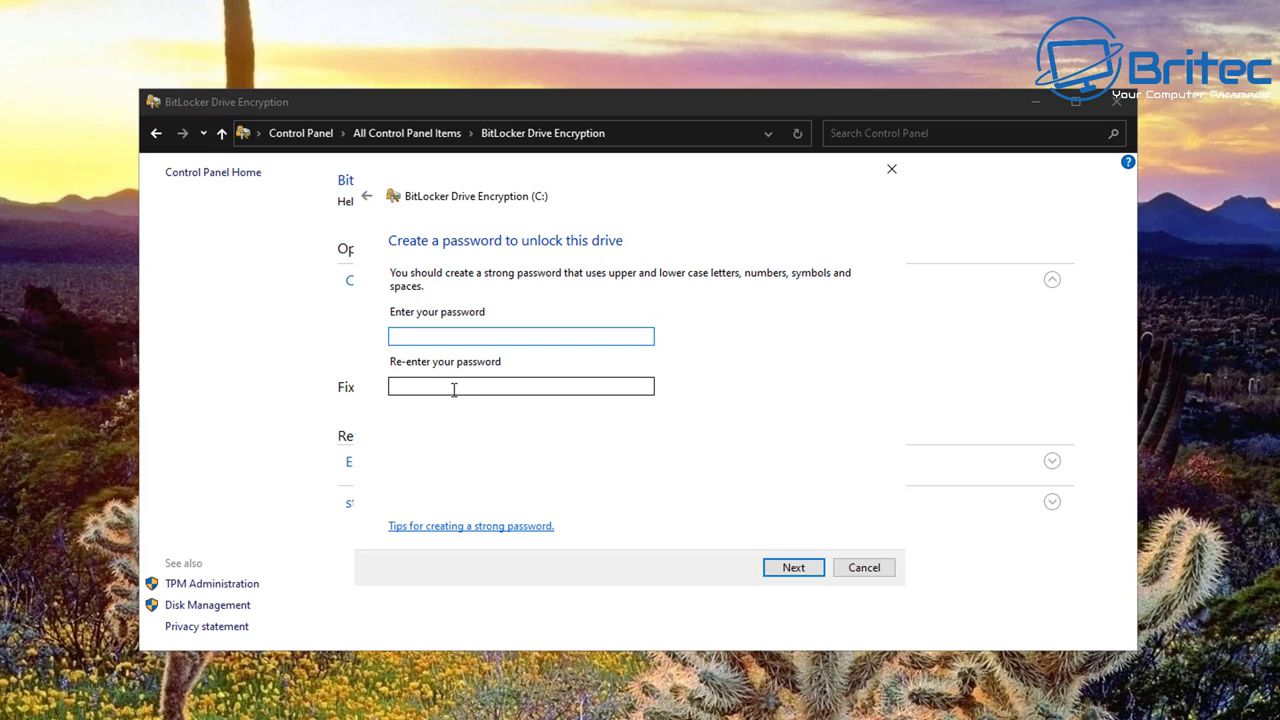
{"action": "type", "text": "********"}
{"action": "left_click", "coordinate": [460, 381]}
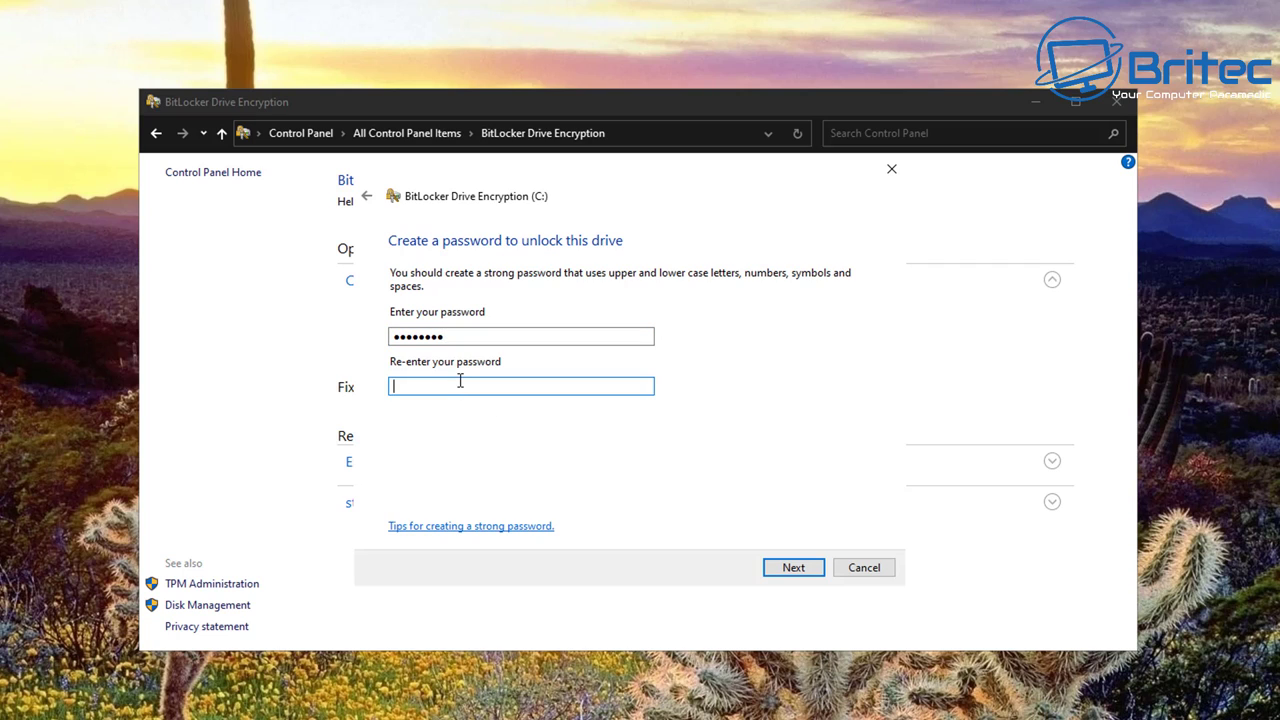
{"action": "type", "text": "********"}
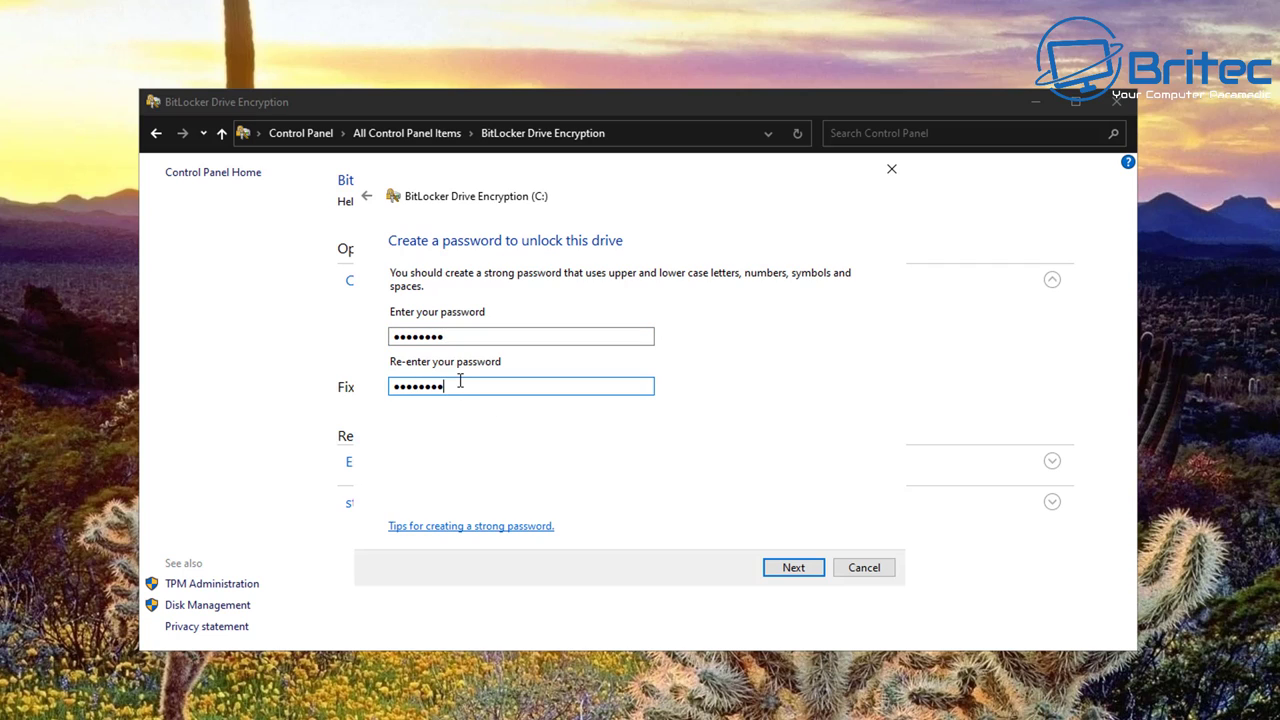
{"action": "left_click", "coordinate": [797, 570]}
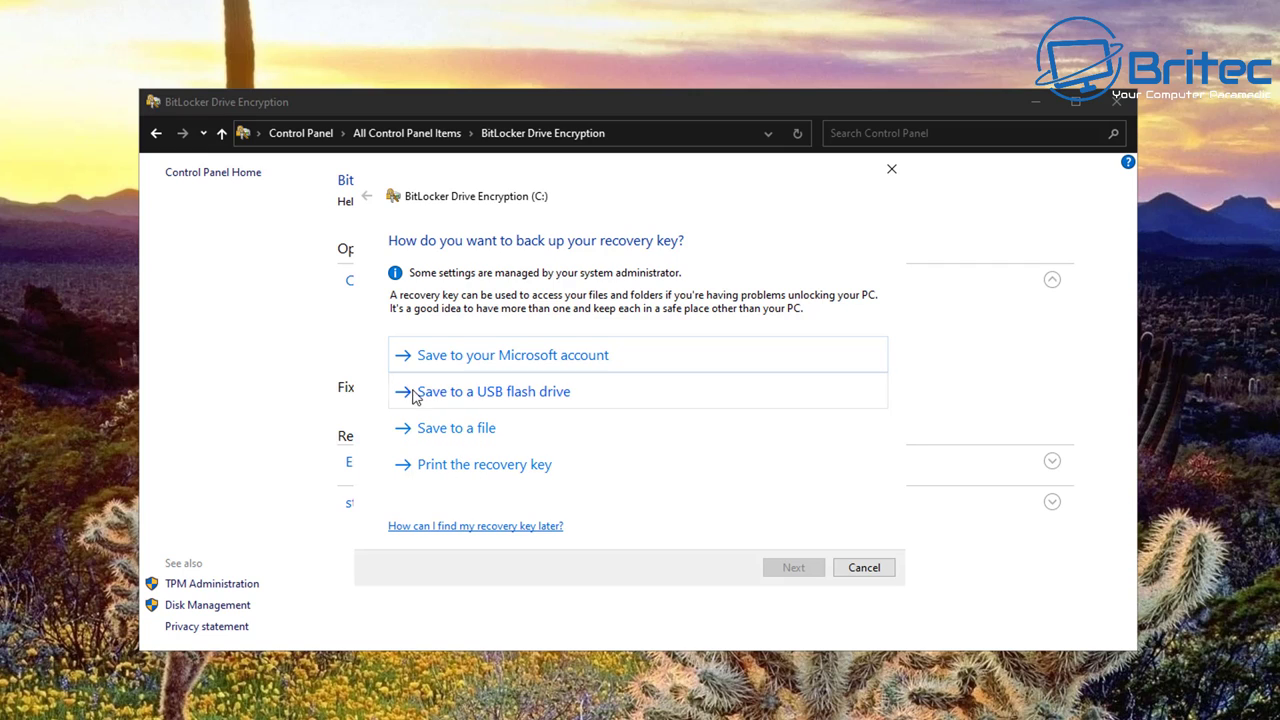
Choose to back up the recovery key to a file and create a folder named Key on the storage (F:) drive
{"action": "left_click", "coordinate": [507, 436]}
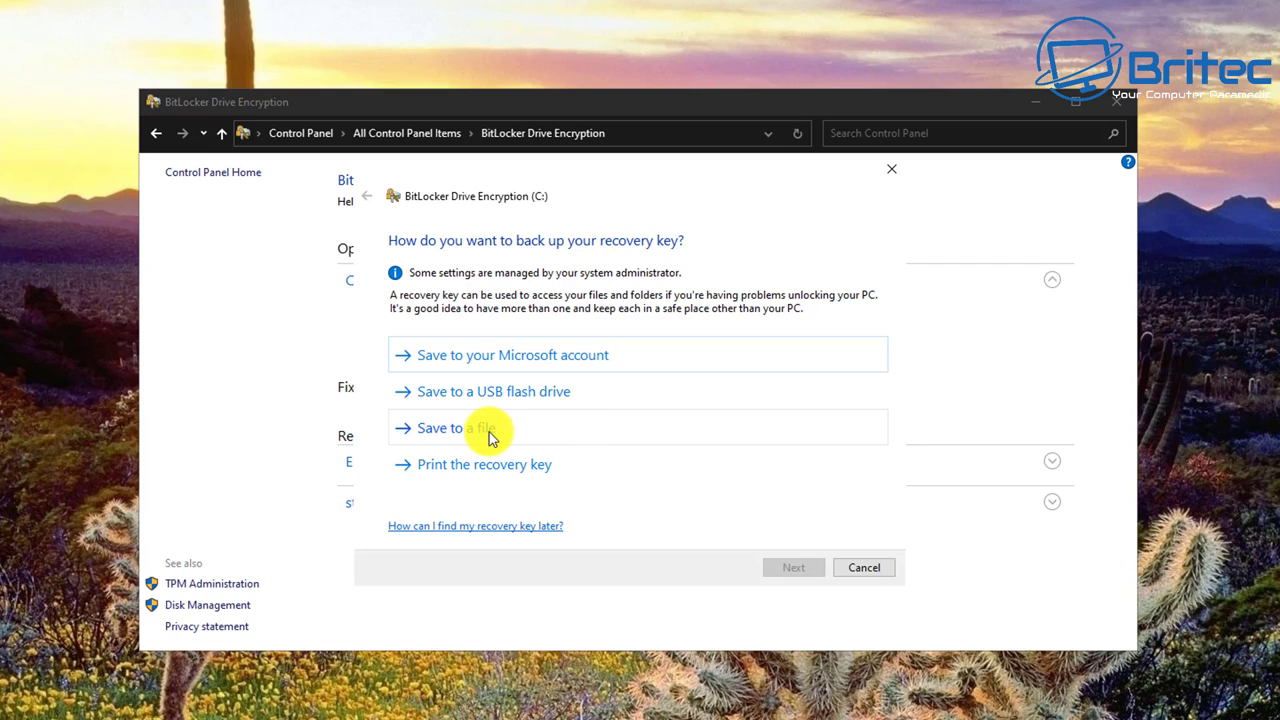
{"action": "left_click", "coordinate": [481, 436]}
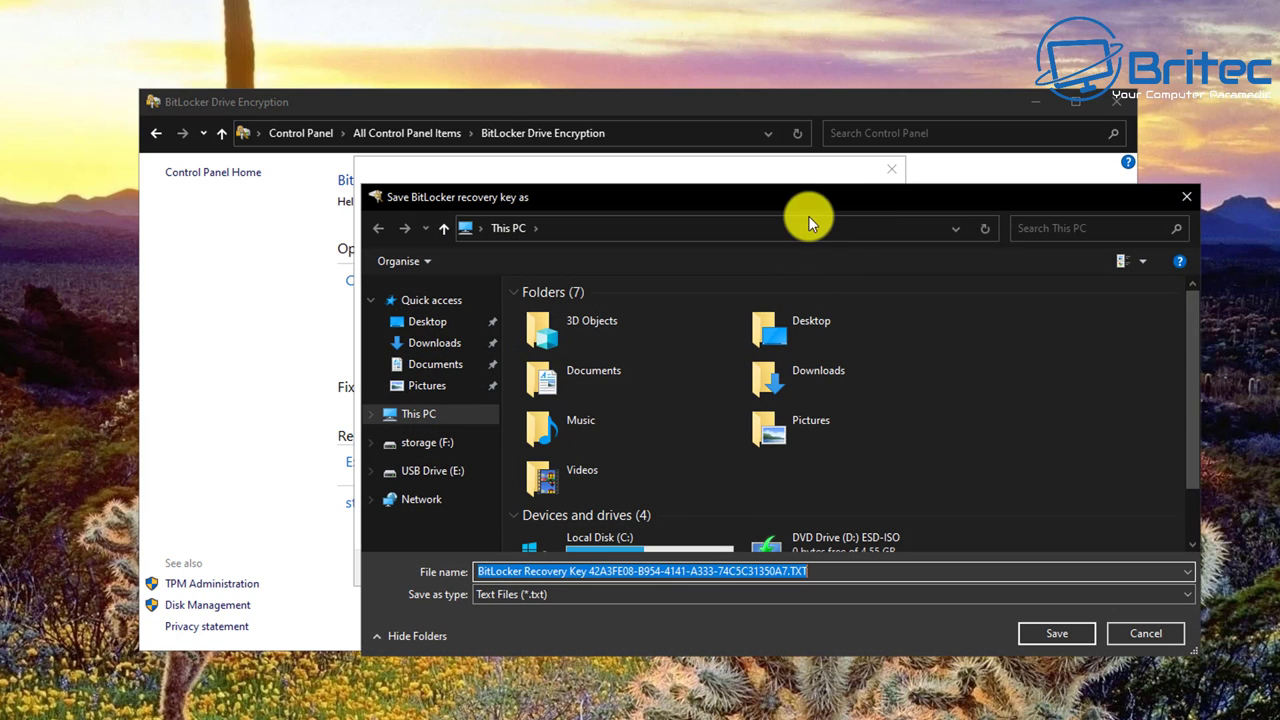
{"action": "left_click_drag", "start_coordinate": [810, 190], "coordinate": [665, 162]}
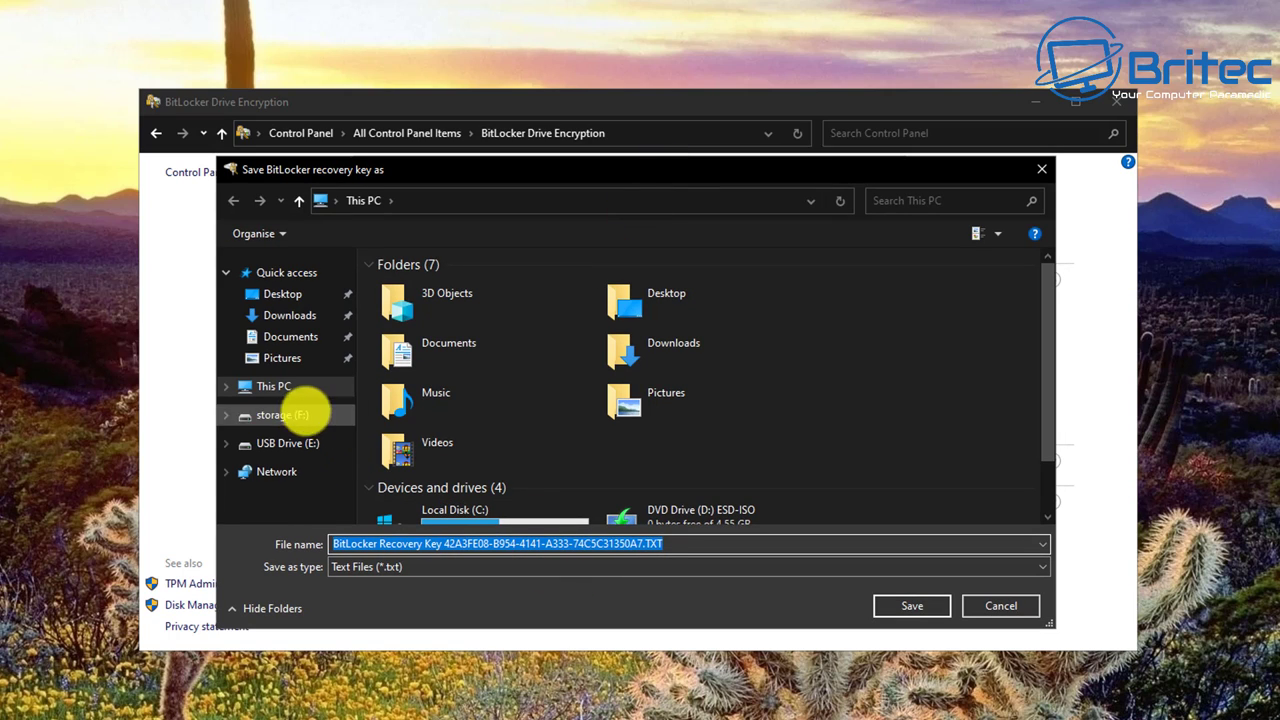
{"action": "left_click", "coordinate": [284, 414]}
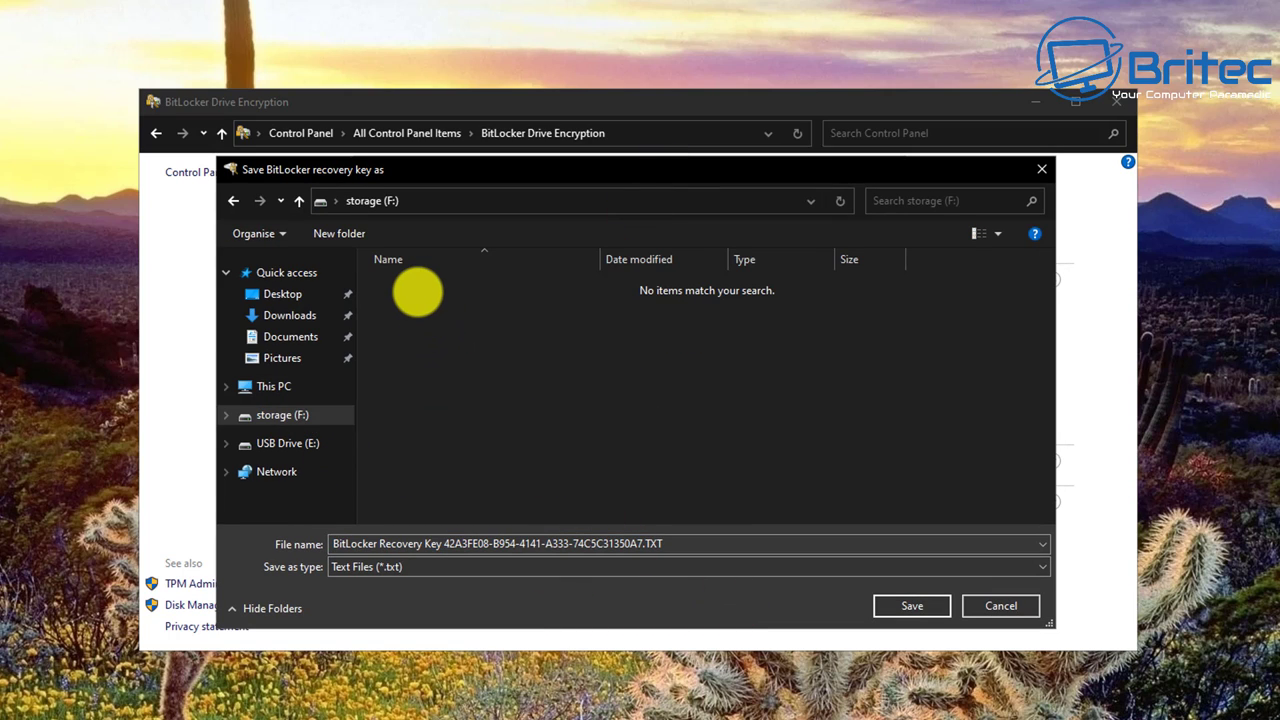
{"action": "right_click", "coordinate": [417, 293]}
{"action": "mouse_move", "coordinate": [500, 459]}
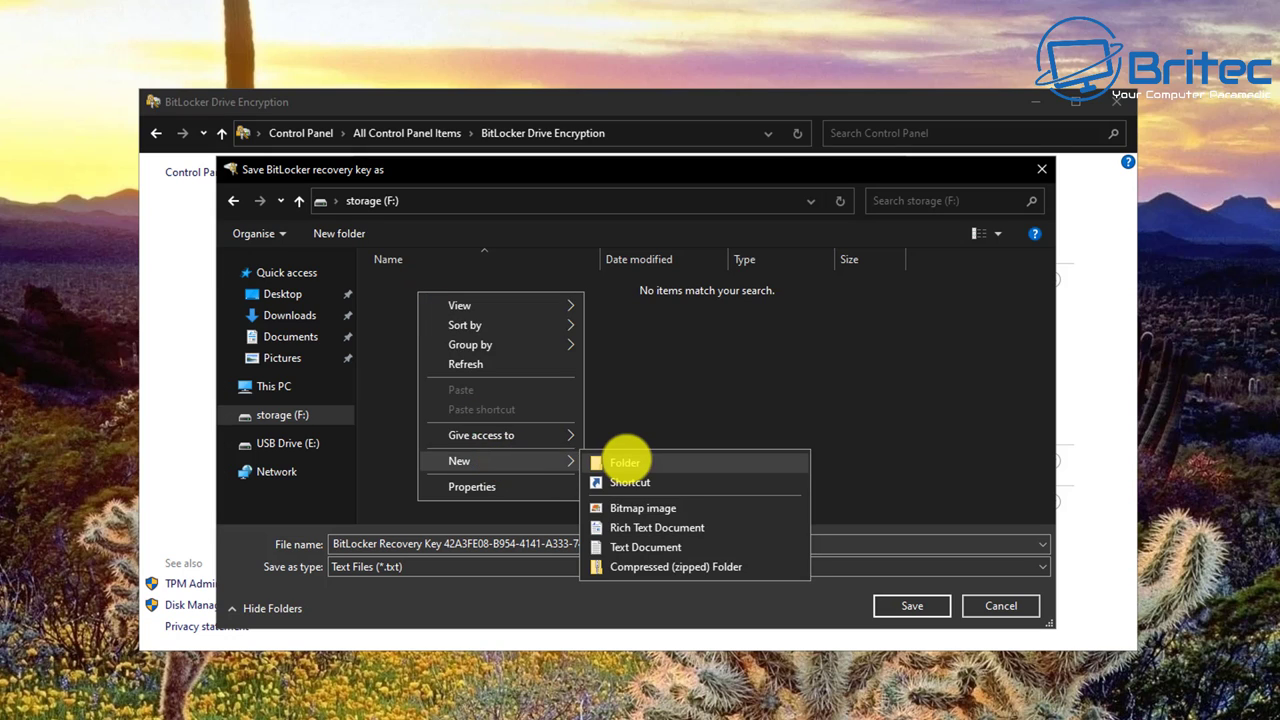
{"action": "left_click", "coordinate": [623, 459]}
{"action": "type", "text": "Key"}
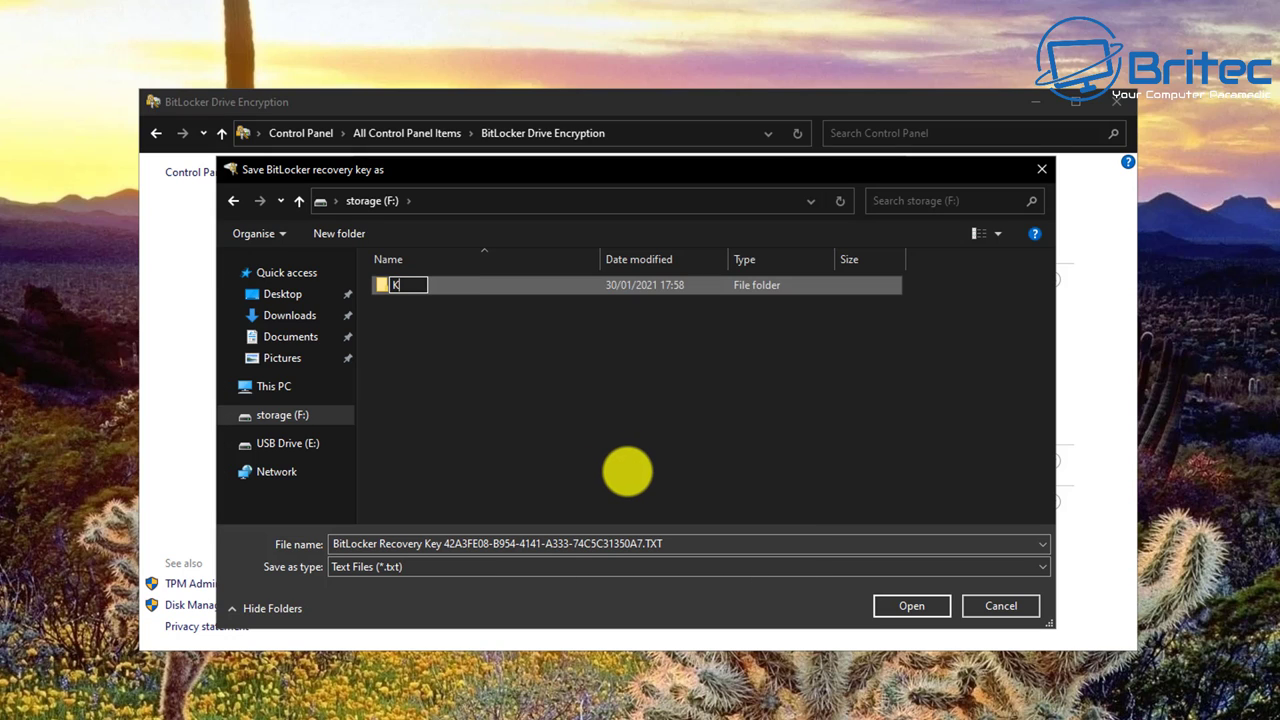
{"action": "key", "text": "Return"}
Save the recovery key text file in the Key folder and continue the BitLocker setup
{"action": "double_click", "coordinate": [415, 284]}
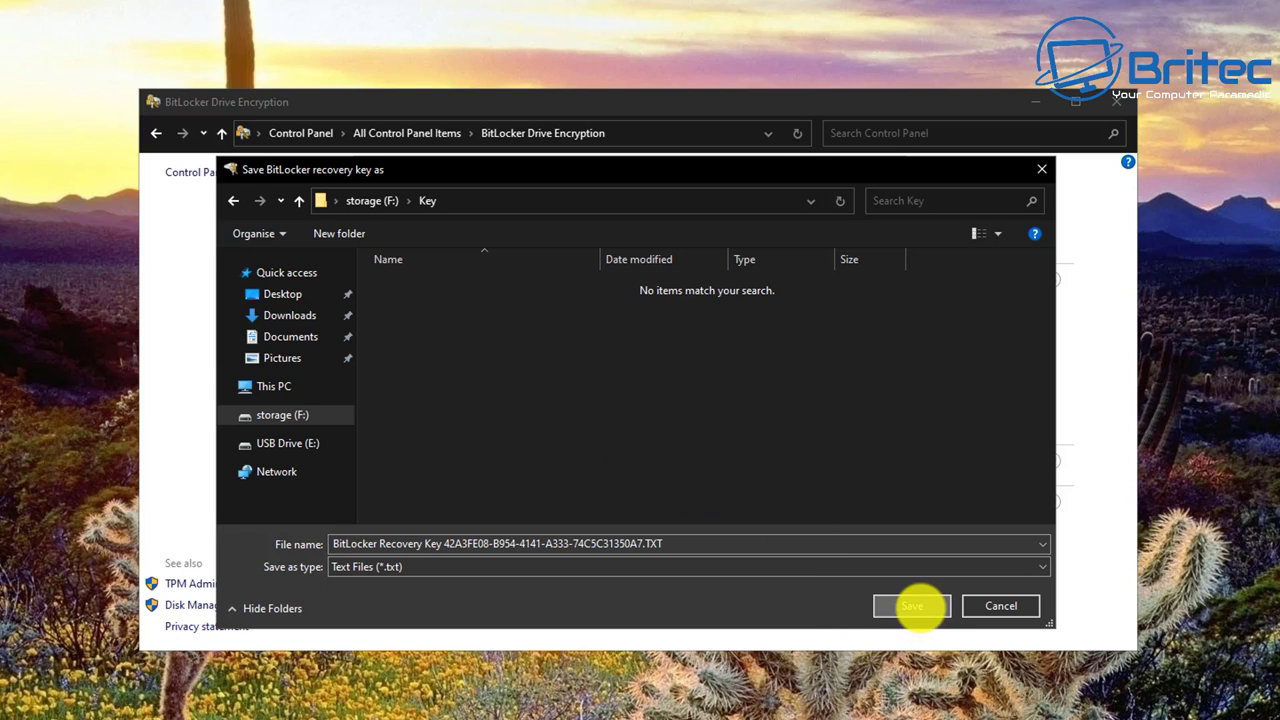
{"action": "left_click", "coordinate": [915, 606]}
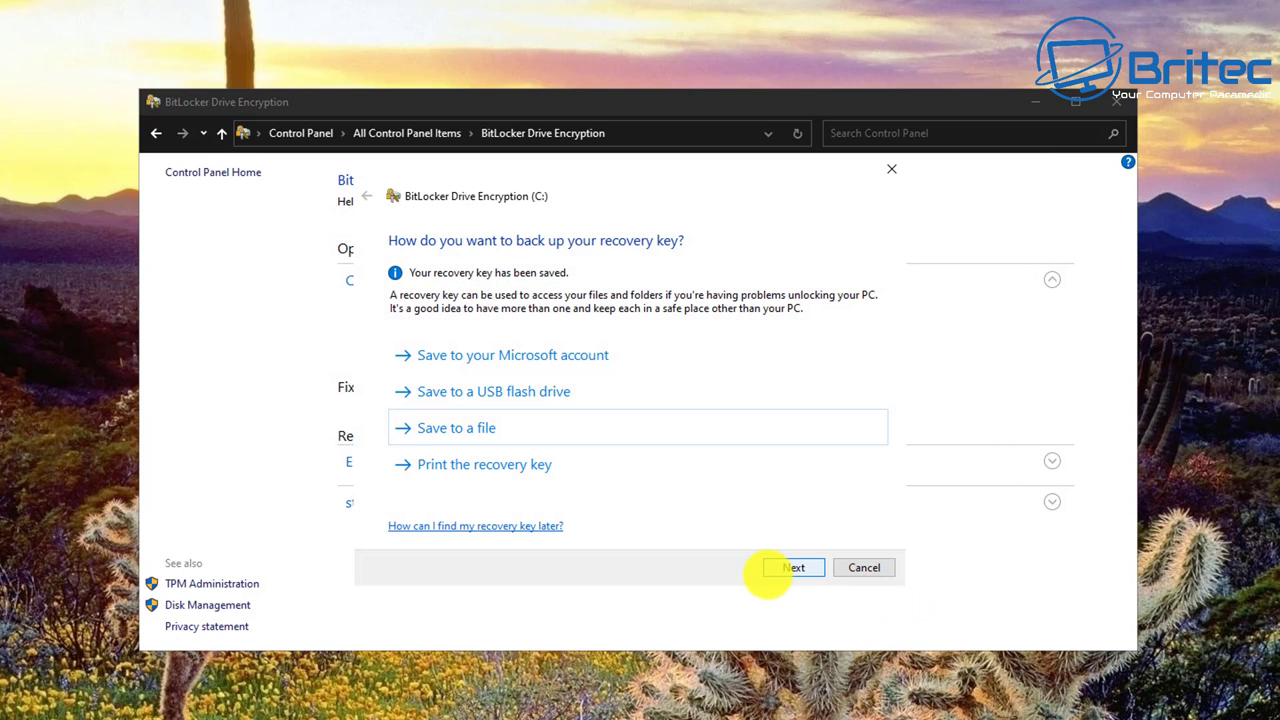
{"action": "left_click", "coordinate": [790, 567]}
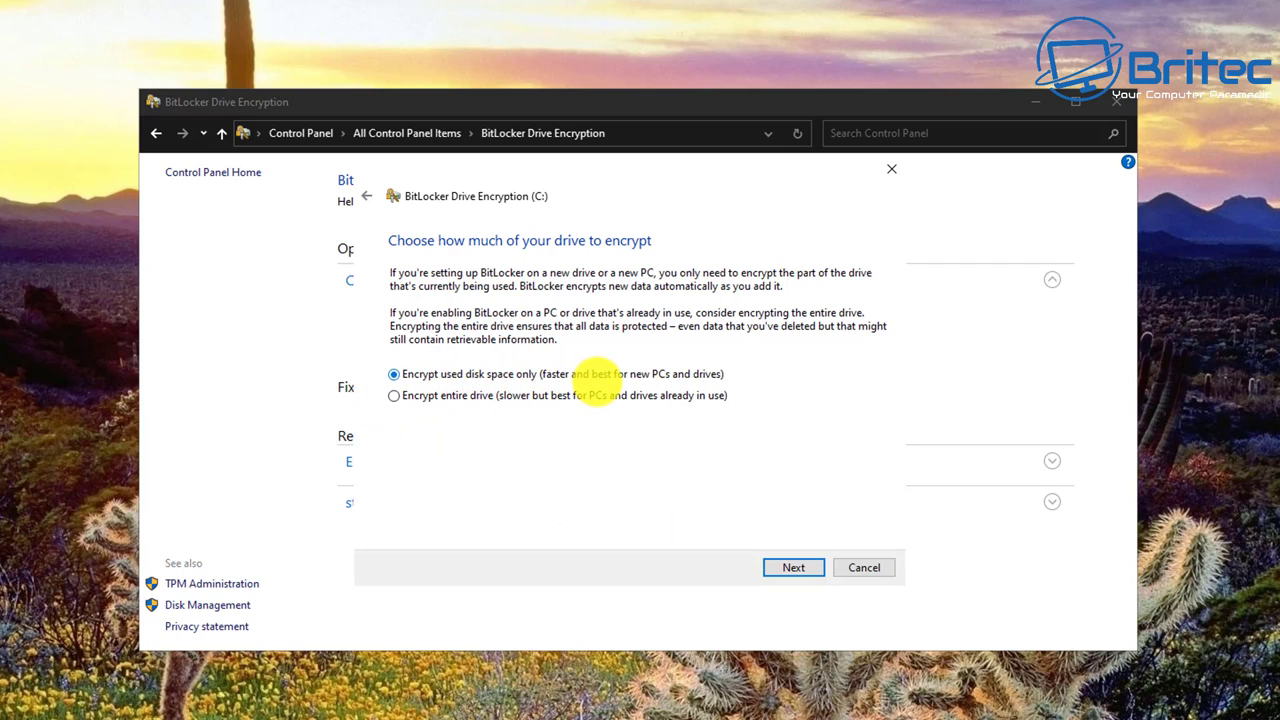
Encrypt the entire drive using the new encryption mode, with the BitLocker system check included
{"action": "left_click", "coordinate": [394, 396]}
{"action": "left_click", "coordinate": [780, 569]}
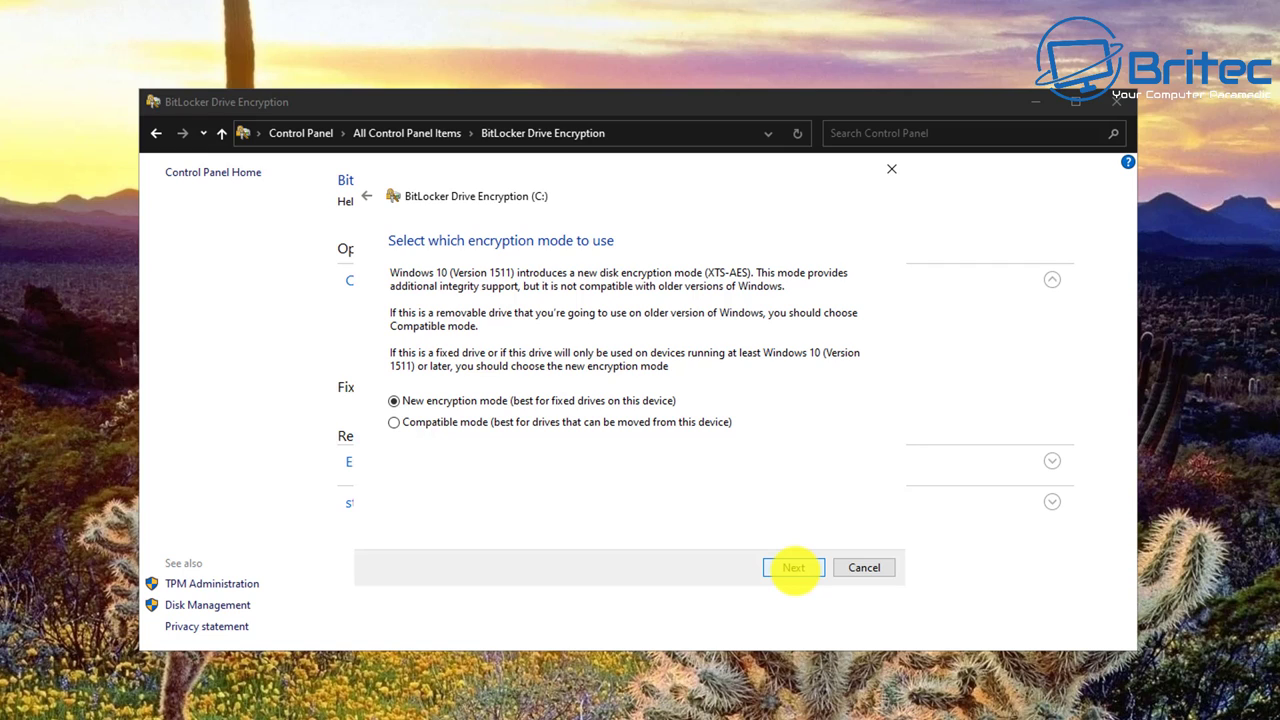
{"action": "left_click", "coordinate": [793, 567]}
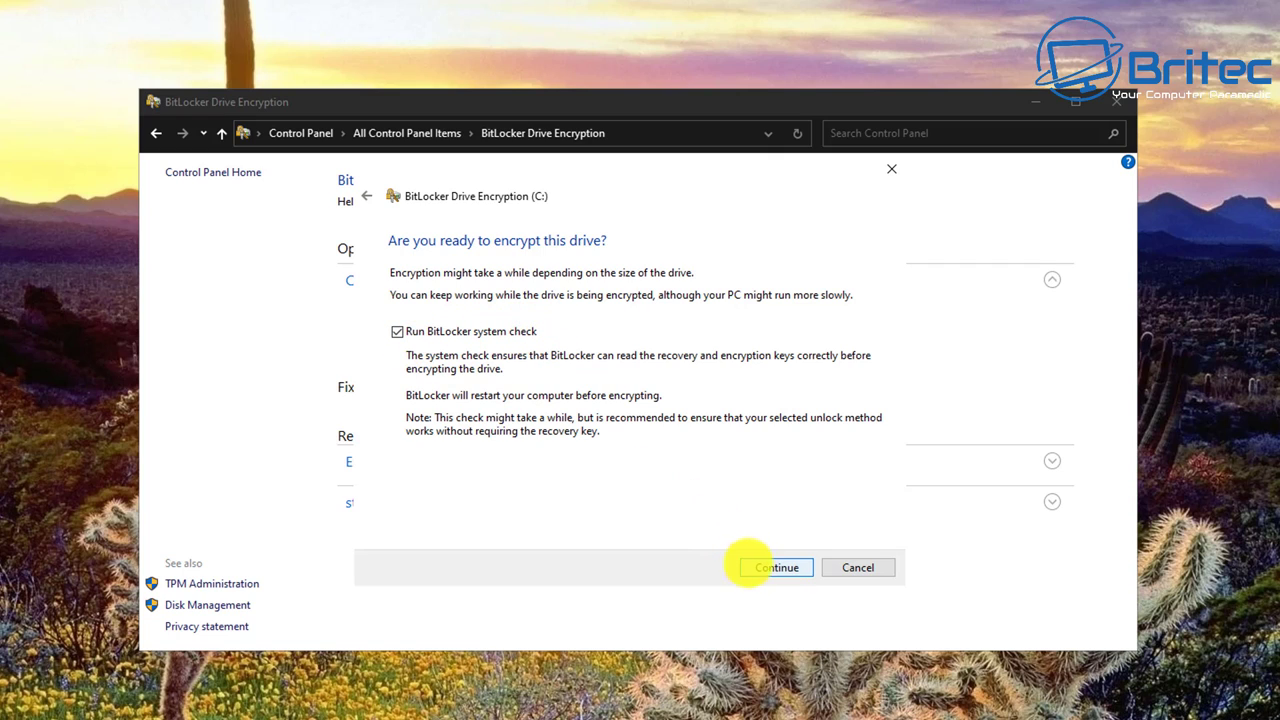
{"action": "left_click", "coordinate": [765, 568]}
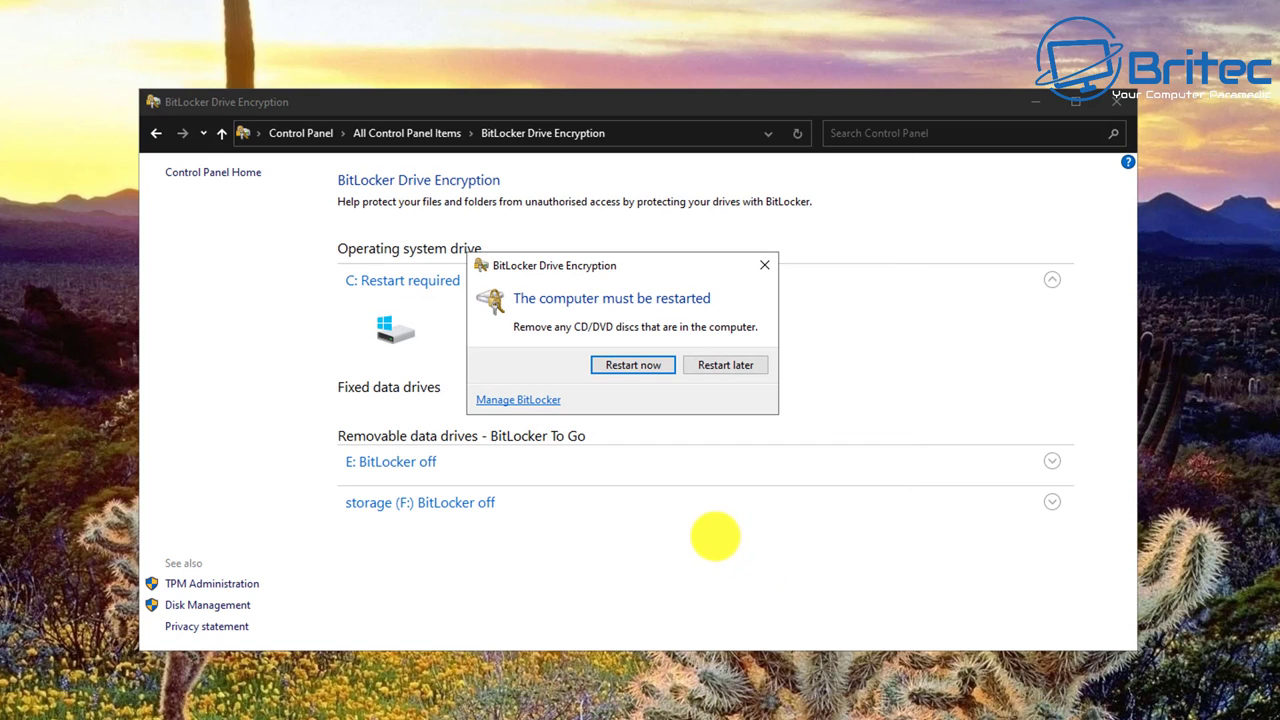
Try to restart the computer, eject the disc from DVD Drive (D:) in File Explorer and dismiss the disc removal warning
{"action": "left_click", "coordinate": [630, 366]}
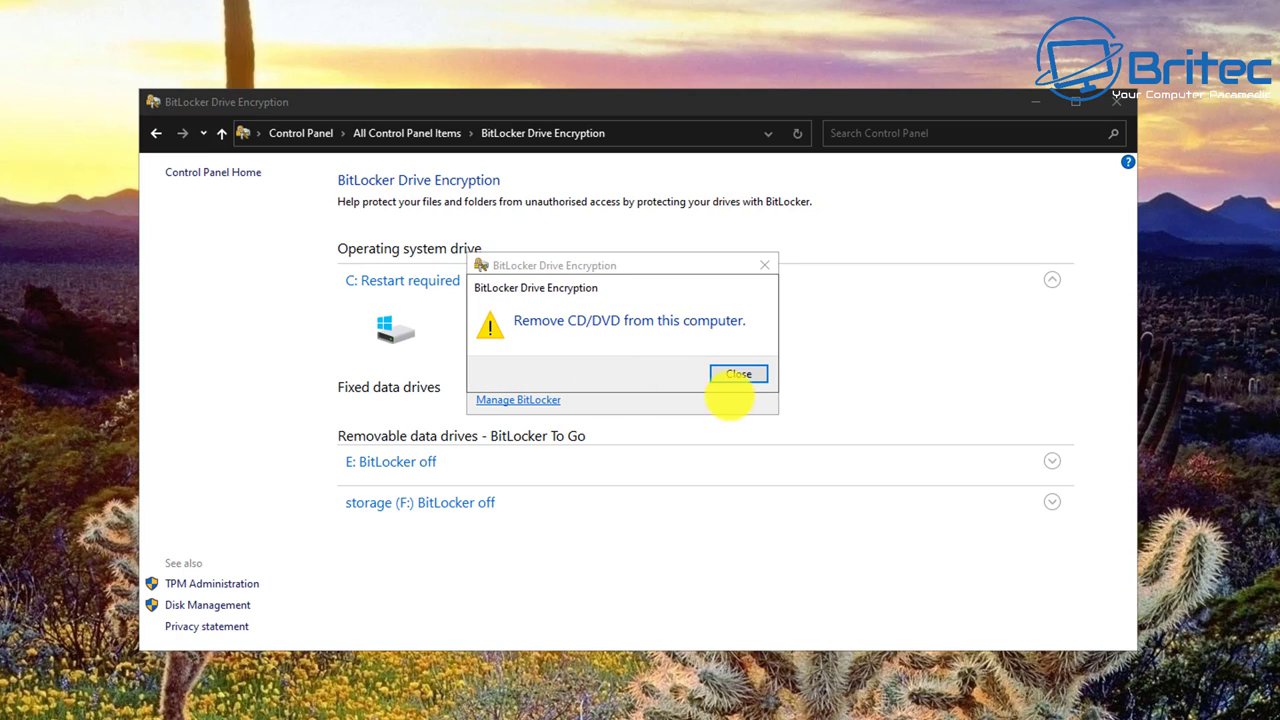
{"action": "key", "text": "super+e"}
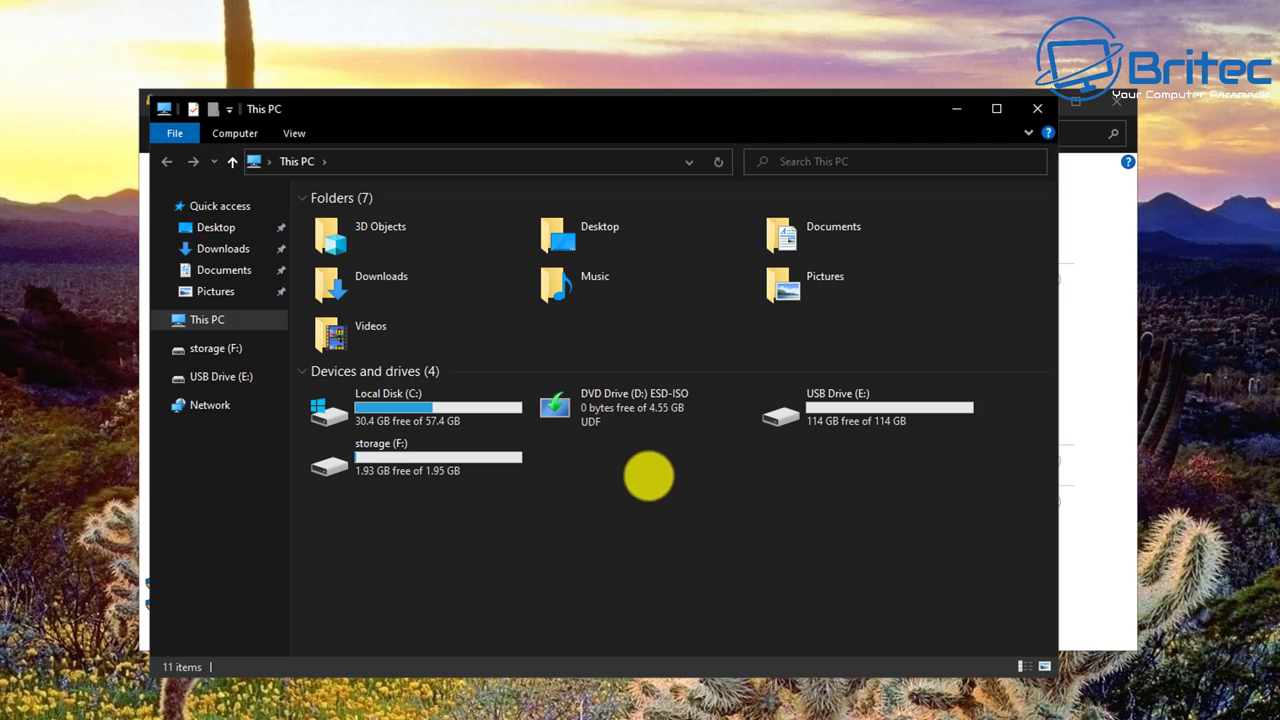
{"action": "left_click", "coordinate": [609, 408]}
{"action": "right_click", "coordinate": [612, 404]}
{"action": "mouse_move", "coordinate": [690, 485]}
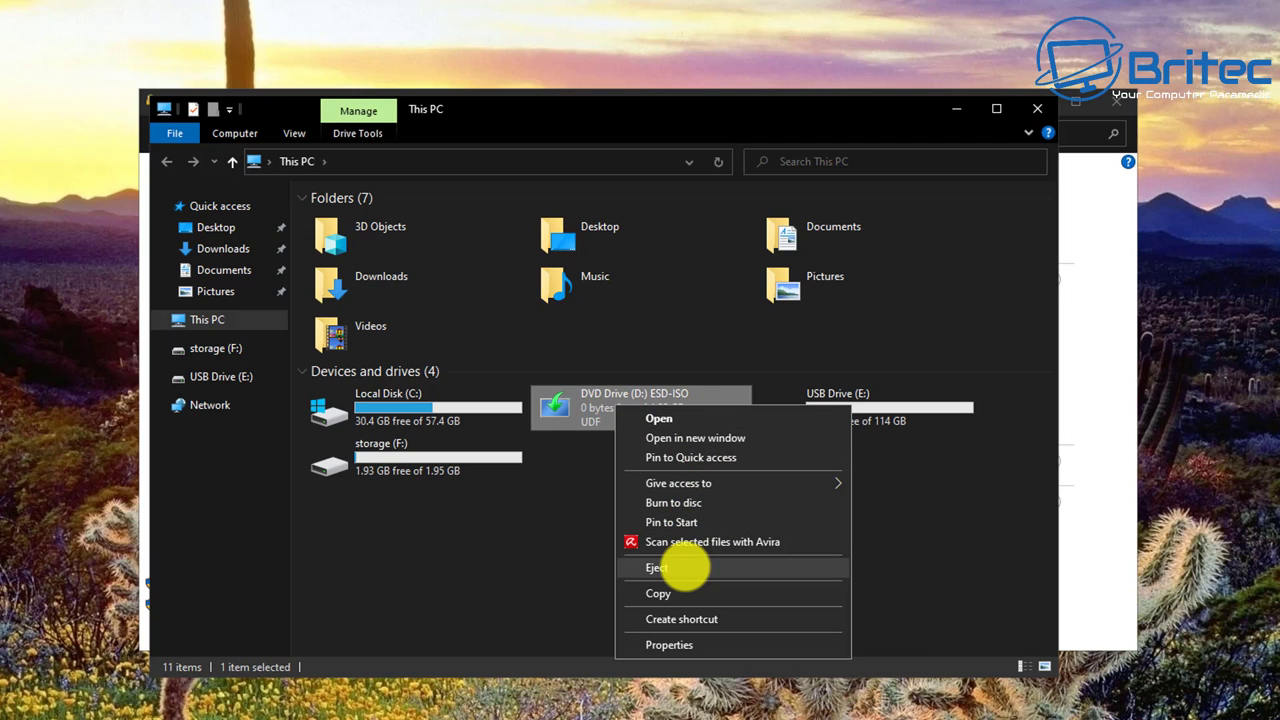
{"action": "left_click", "coordinate": [685, 567]}
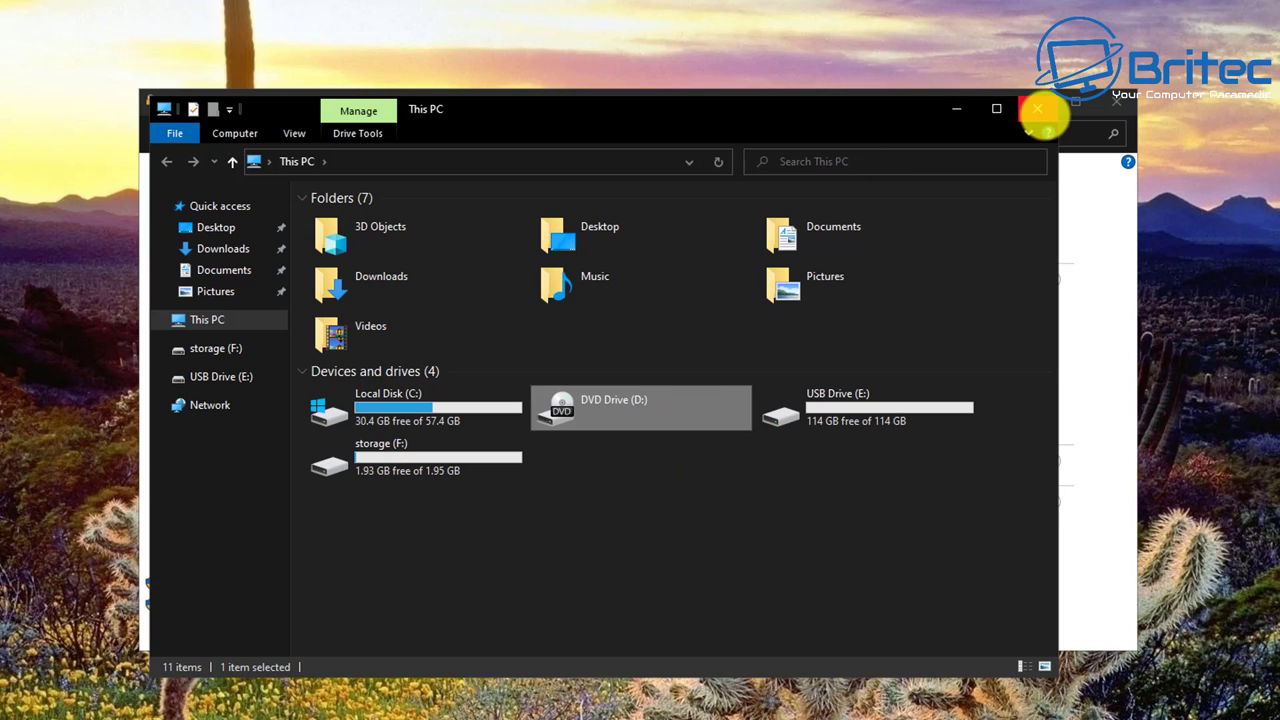
{"action": "left_click", "coordinate": [1038, 110]}
{"action": "left_click", "coordinate": [743, 371]}
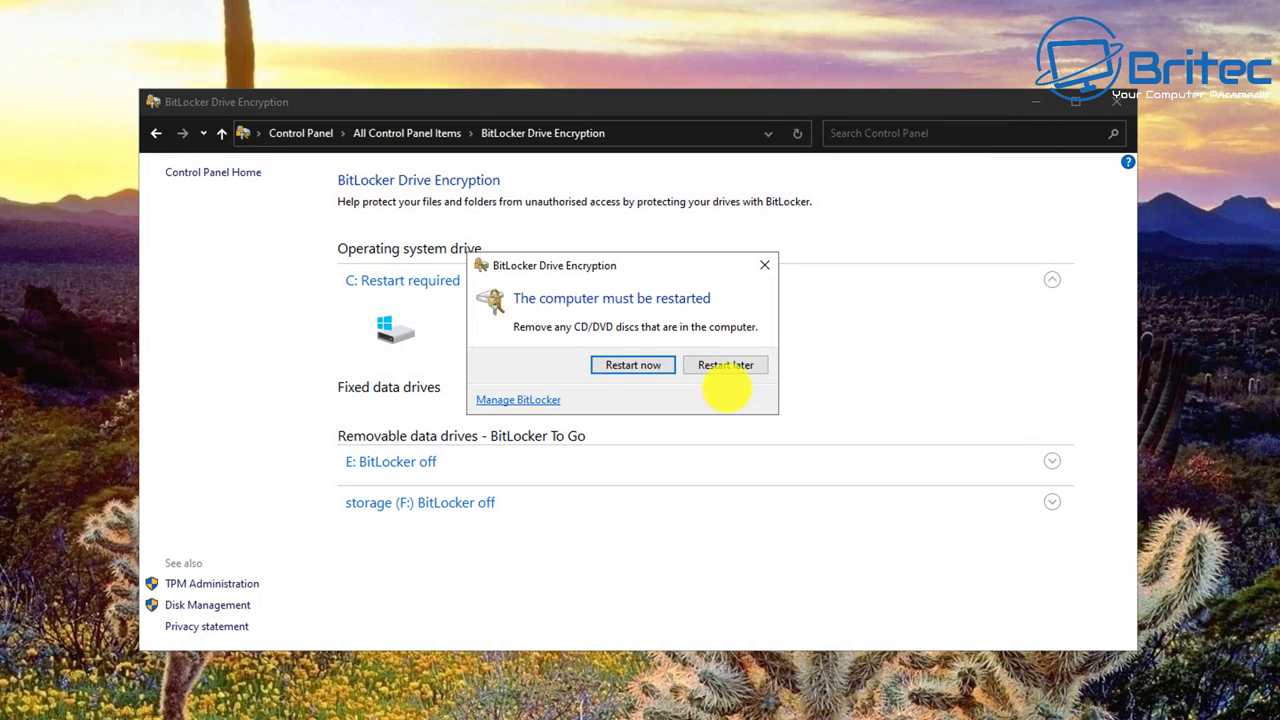
Restart the computer and unlock the drive by entering the BitLocker password at start-up
{"action": "left_click", "coordinate": [640, 366]}
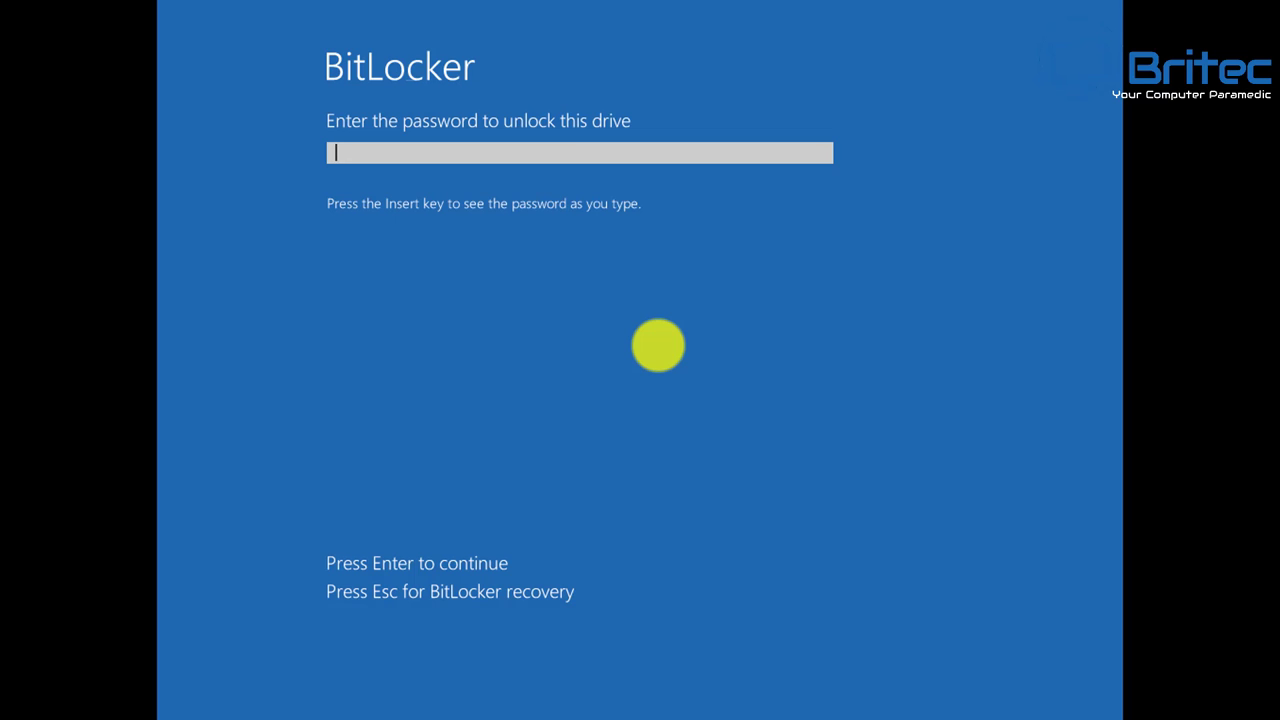
{"action": "type", "text": "••••••••"}
{"action": "key", "text": "Return"}
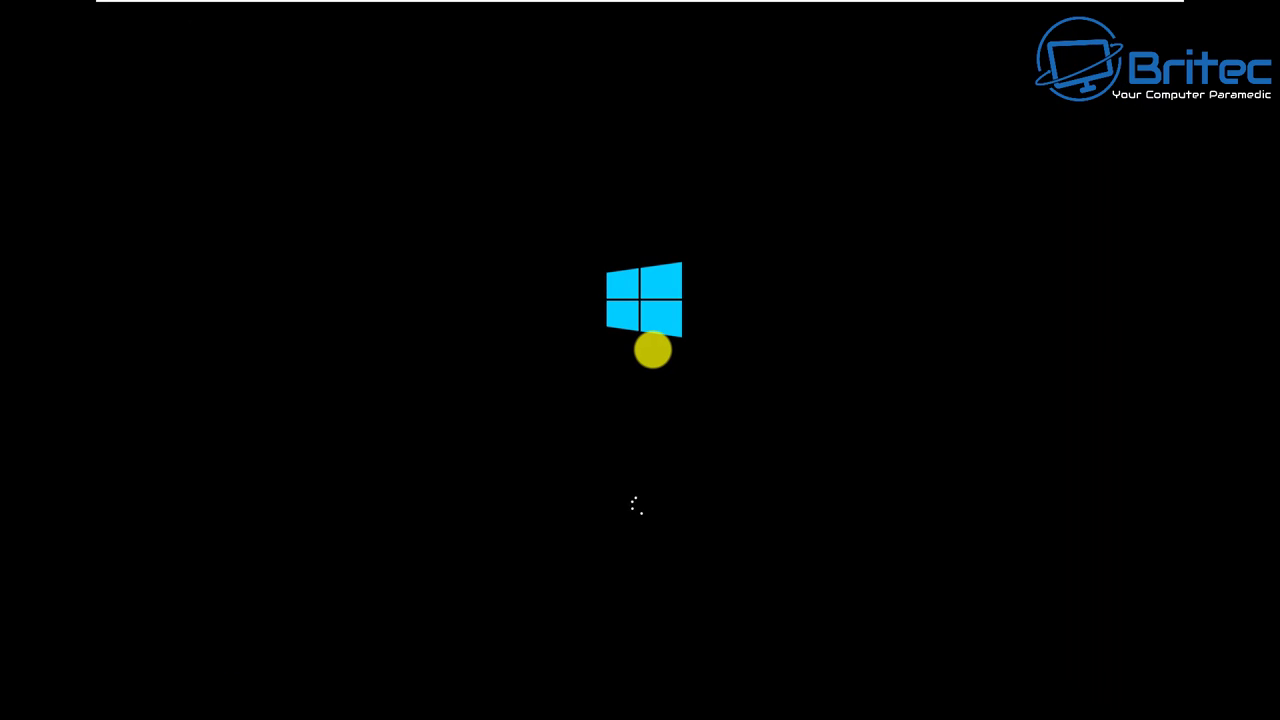
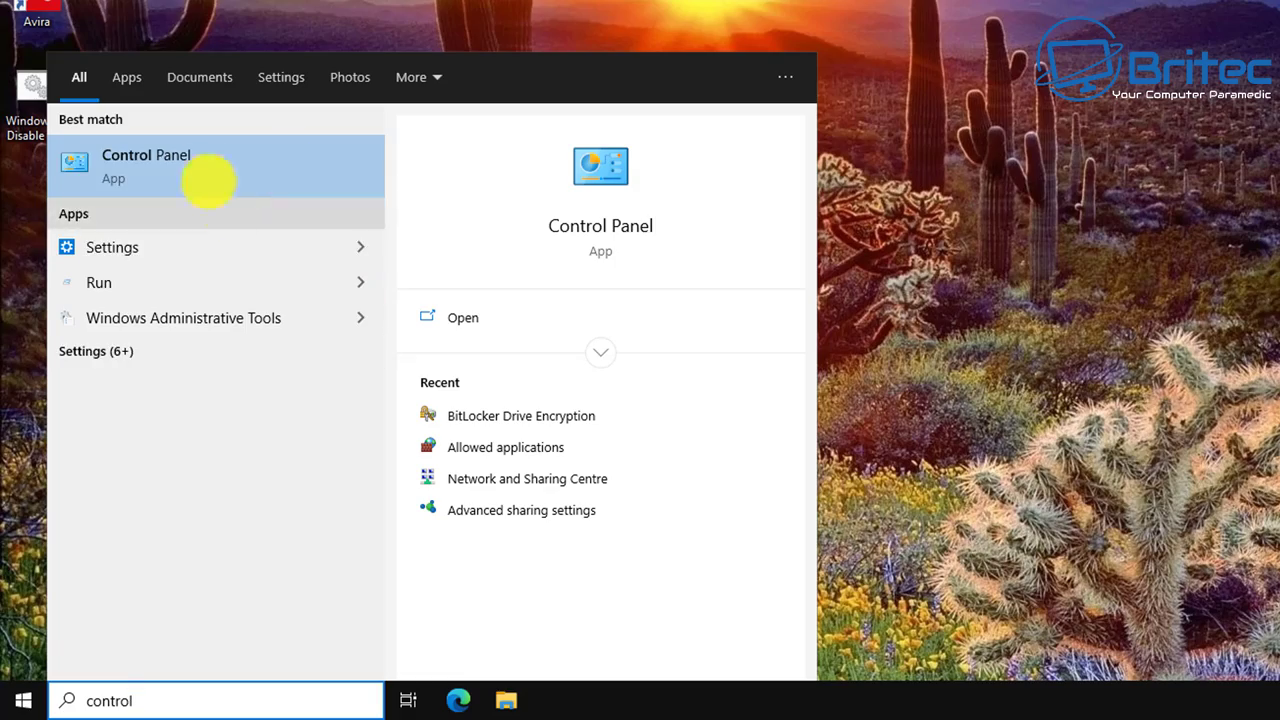
Open the BitLocker Drive Encryption settings in Control Panel and back up the C: recovery key to USB Drive (E:)
{"action": "left_click", "coordinate": [196, 170]}
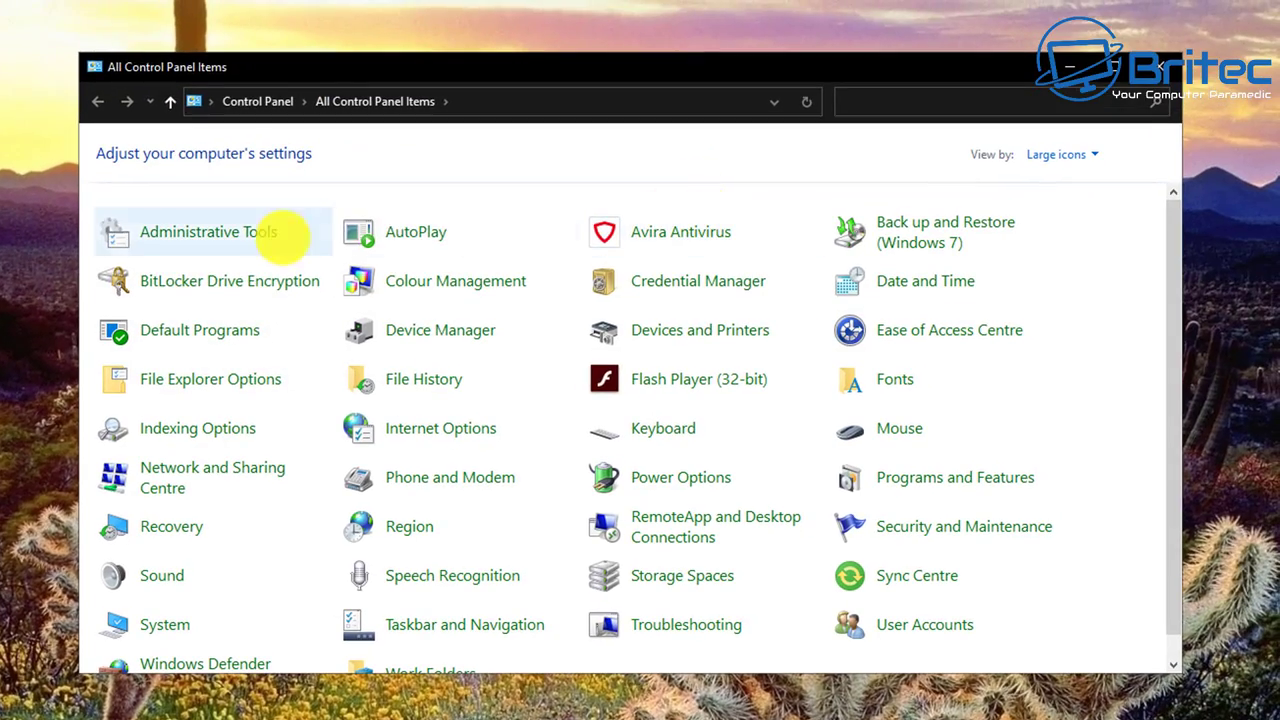
{"action": "left_click", "coordinate": [228, 279]}
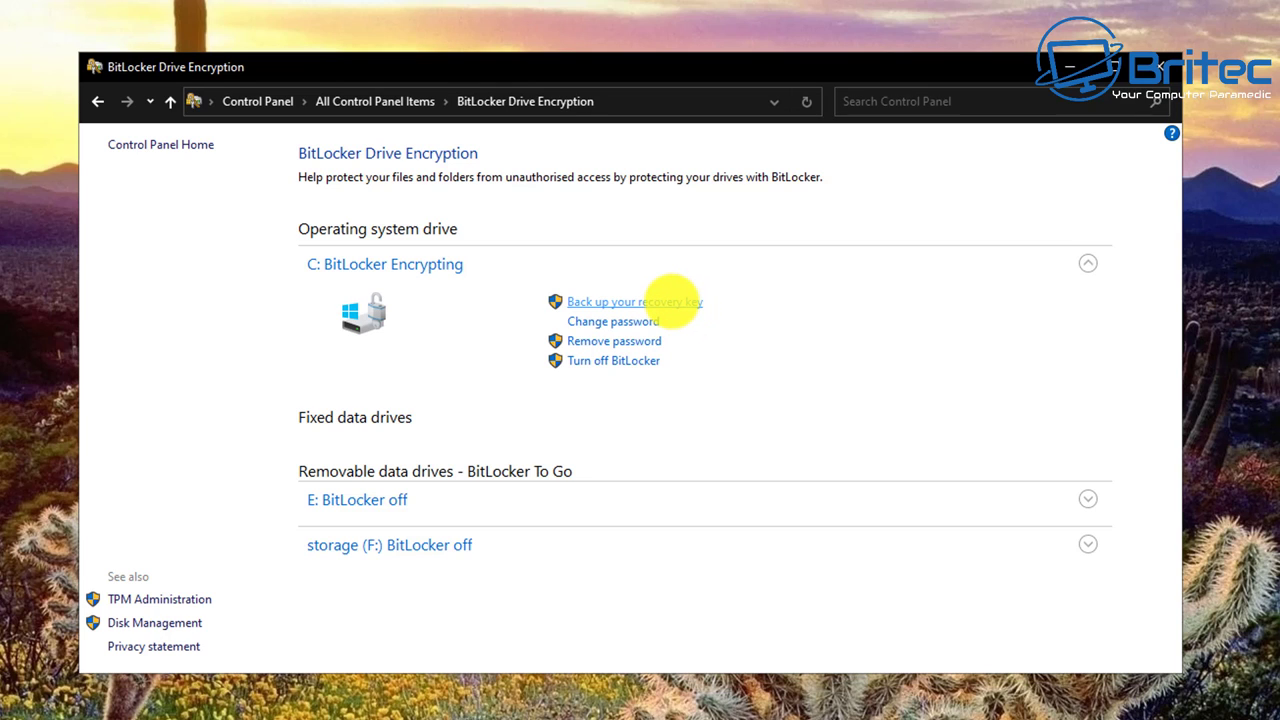
{"action": "left_click", "coordinate": [672, 301]}
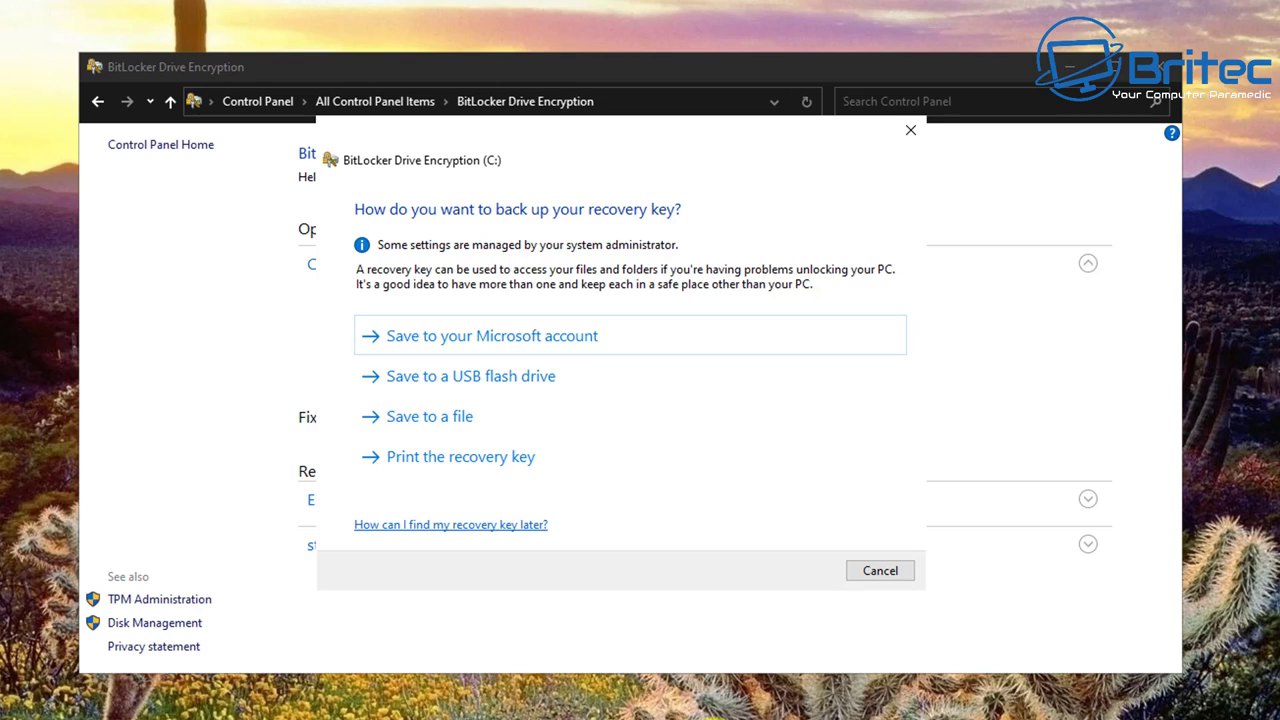
{"action": "left_click", "coordinate": [452, 376]}
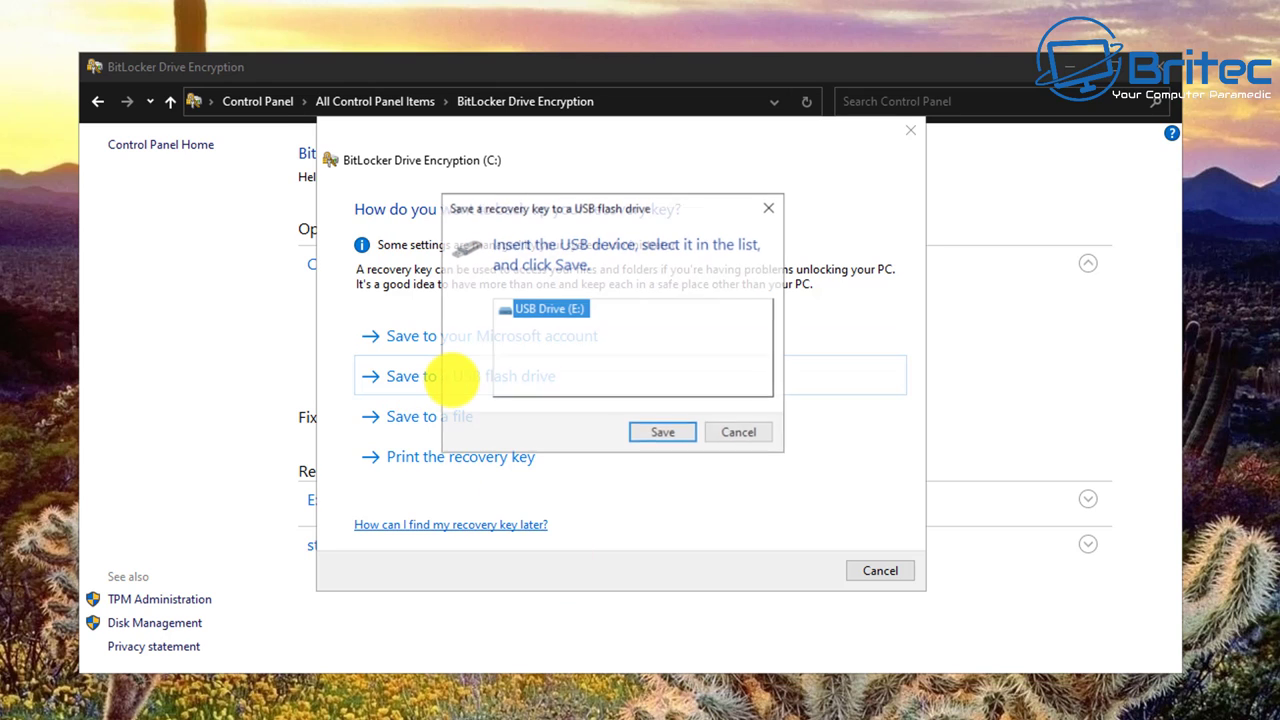
{"action": "left_click", "coordinate": [656, 433]}
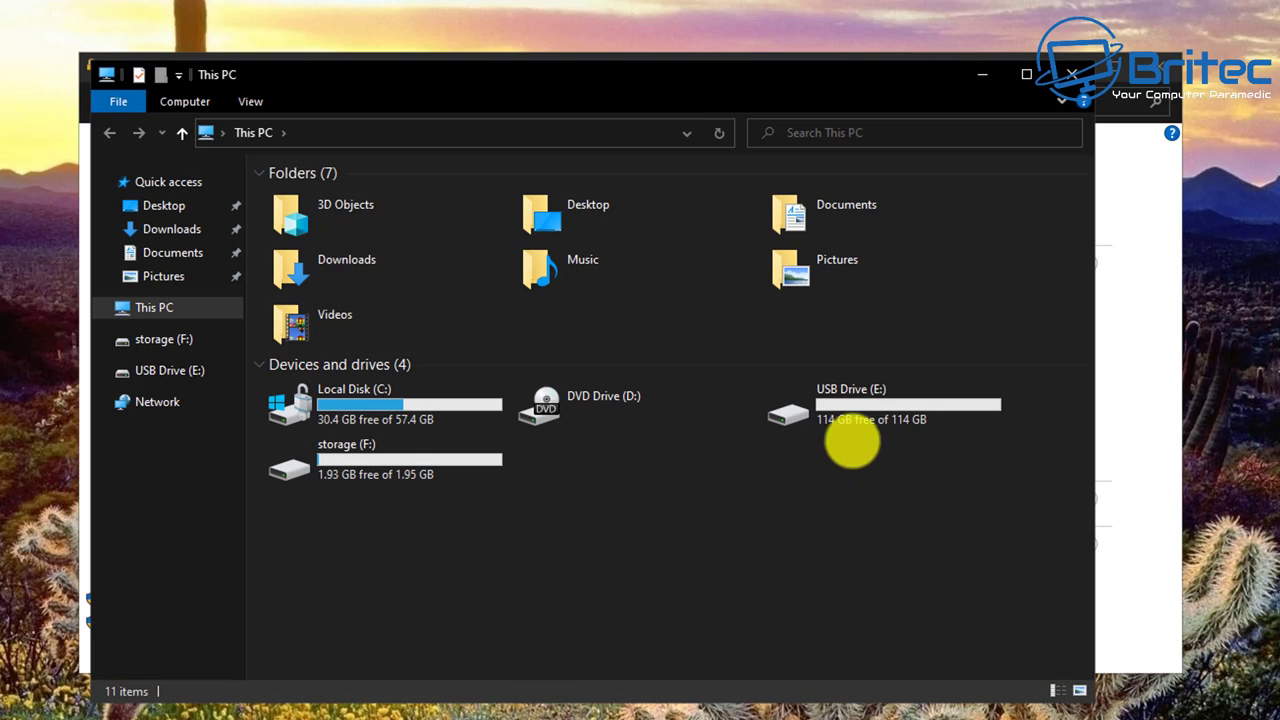
Check USB Drive (E:) for the BitLocker recovery key text file, close File Explorer and finish the recovery key backup
{"action": "left_click", "coordinate": [845, 420]}
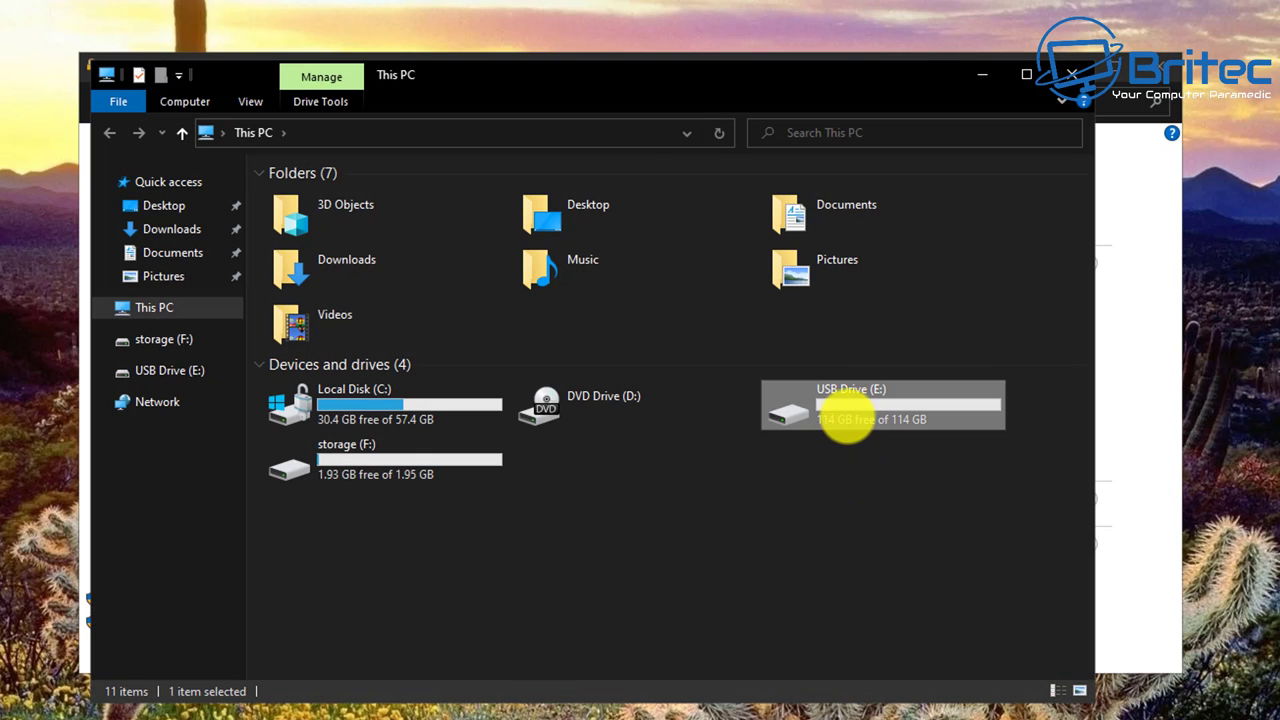
{"action": "double_click", "coordinate": [845, 420]}
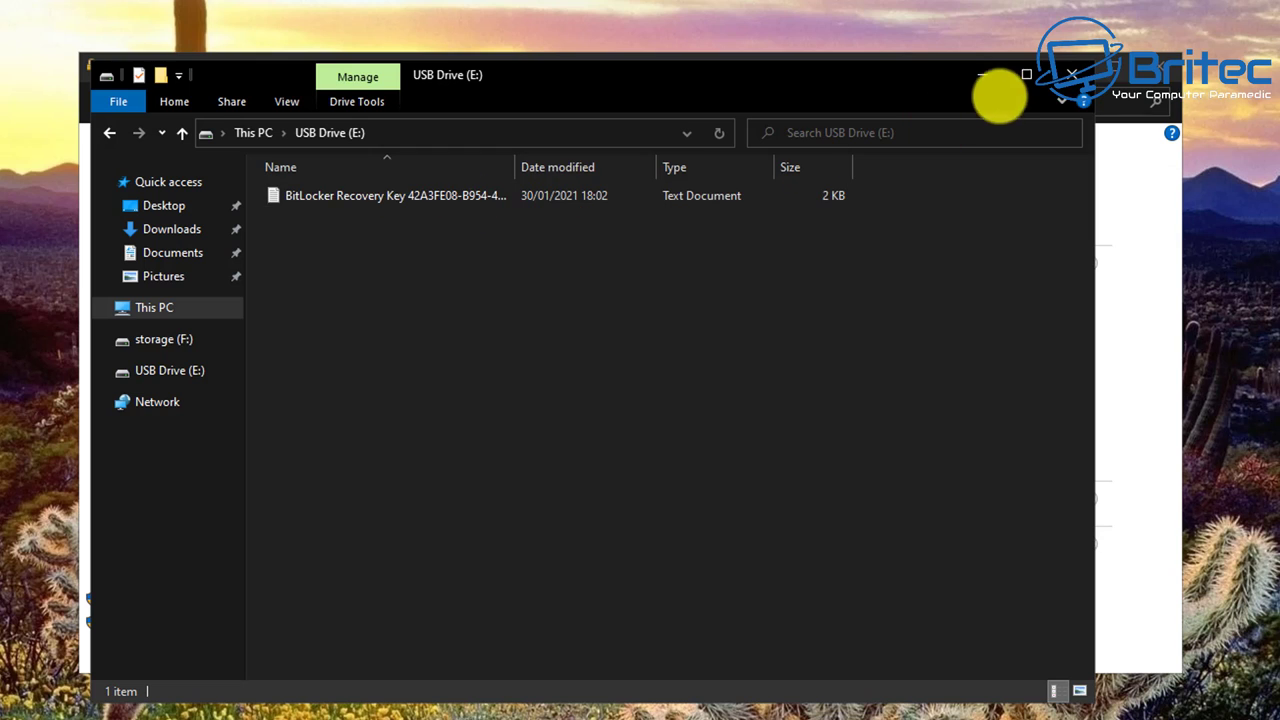
{"action": "left_click", "coordinate": [1072, 74]}
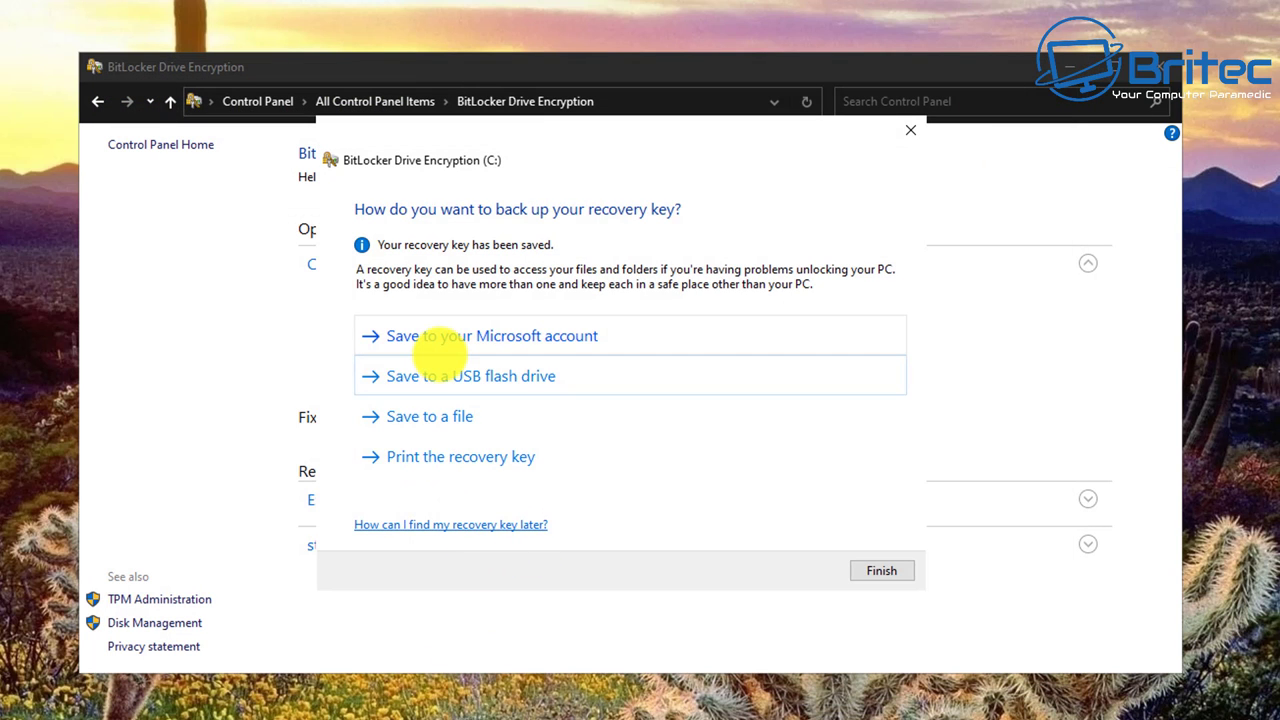
{"action": "left_click", "coordinate": [884, 574]}
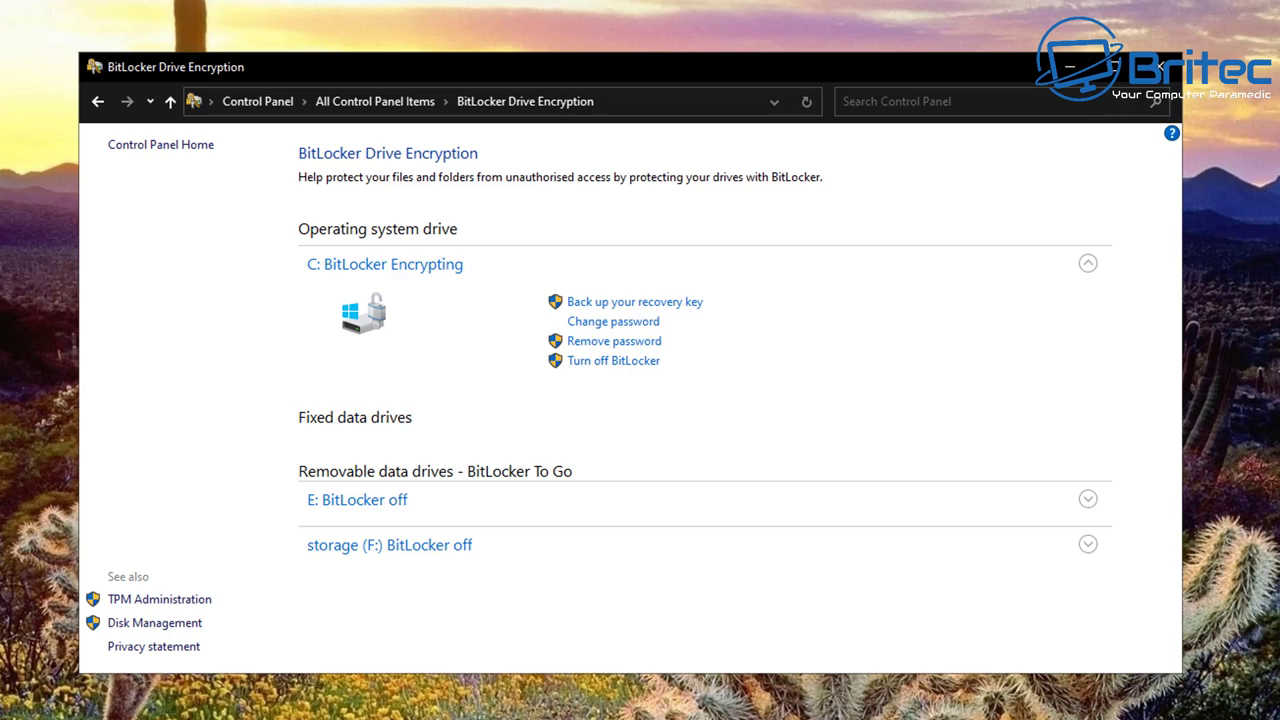
Look at the contents of the storage (F:) drive in File Explorer and close the window
{"action": "key", "text": "super+e"}
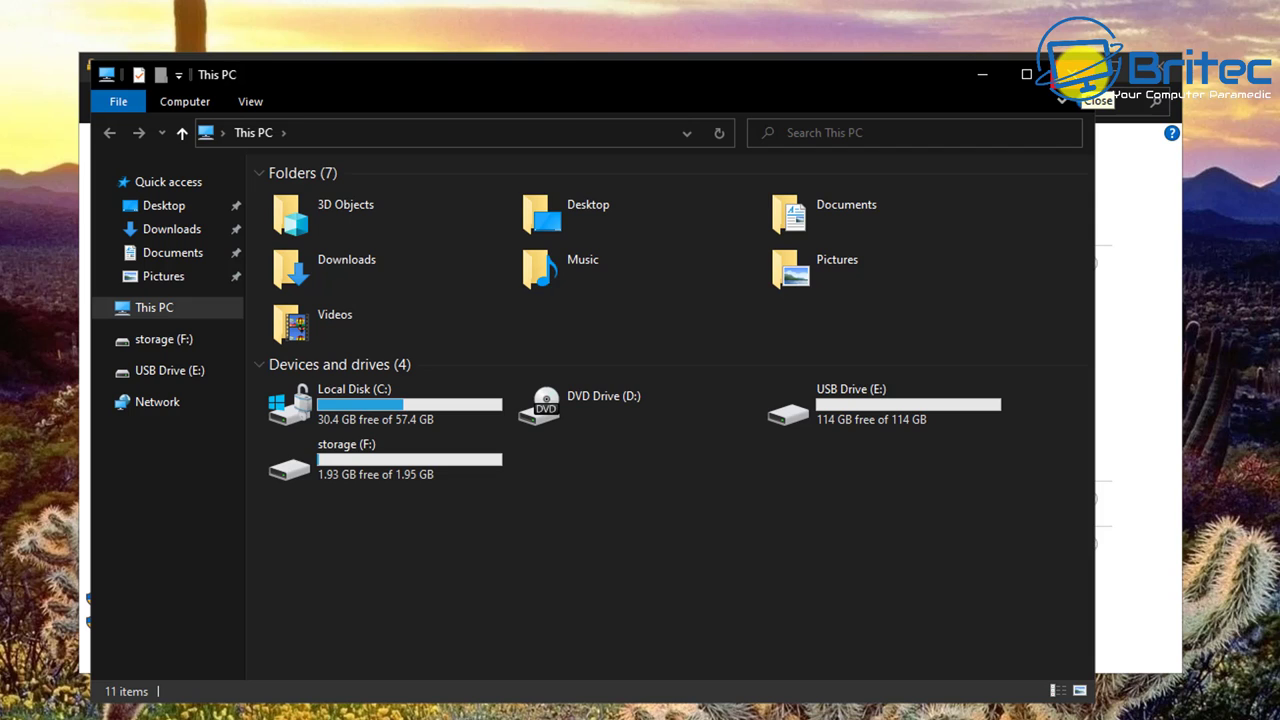
{"action": "double_click", "coordinate": [457, 466]}
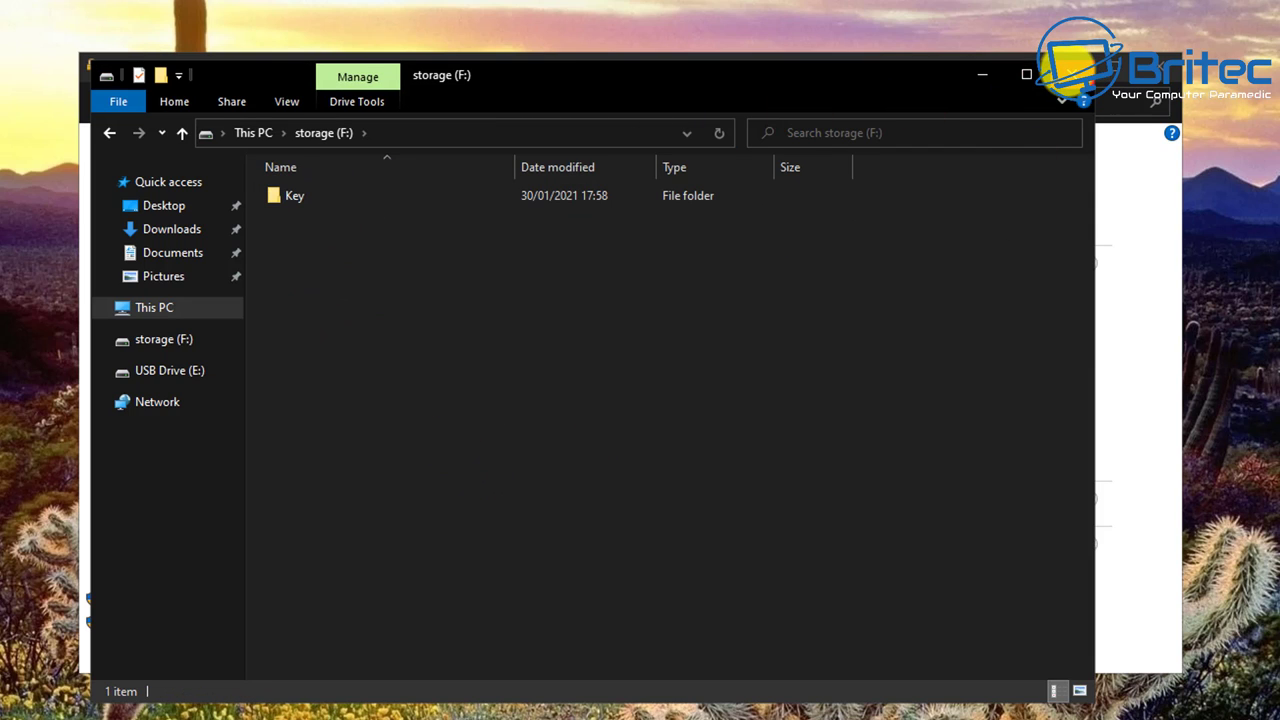
{"action": "left_click", "coordinate": [1068, 74]}
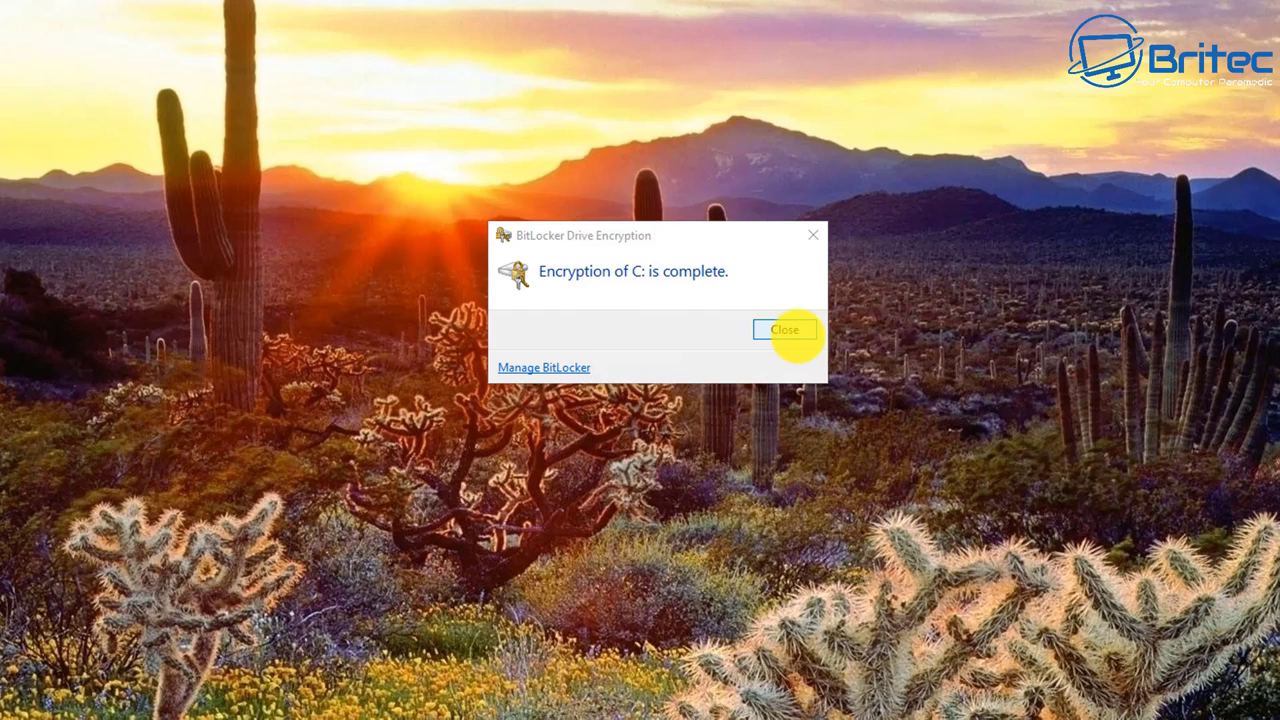
Dismiss the encryption completion notice for C: and open the BitLocker Drive Encryption settings through Control Panel
{"action": "left_click", "coordinate": [563, 368]}
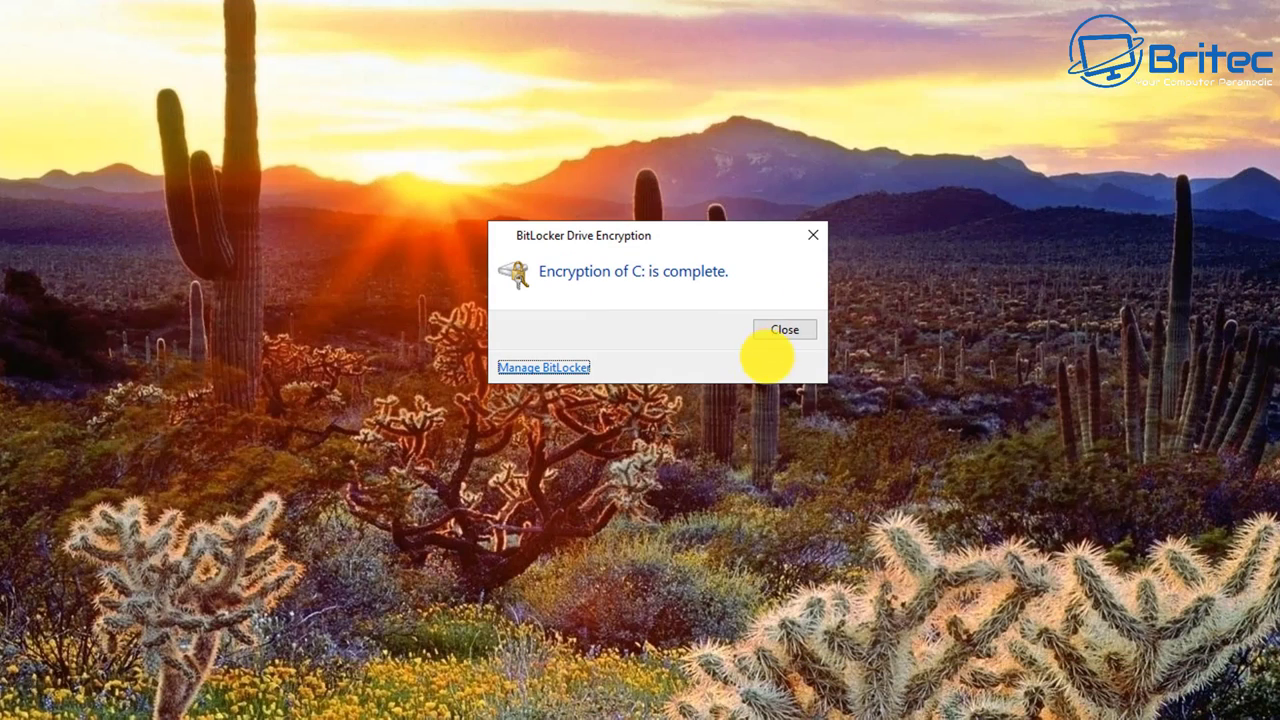
{"action": "left_click", "coordinate": [765, 333]}
{"action": "key", "text": "super"}
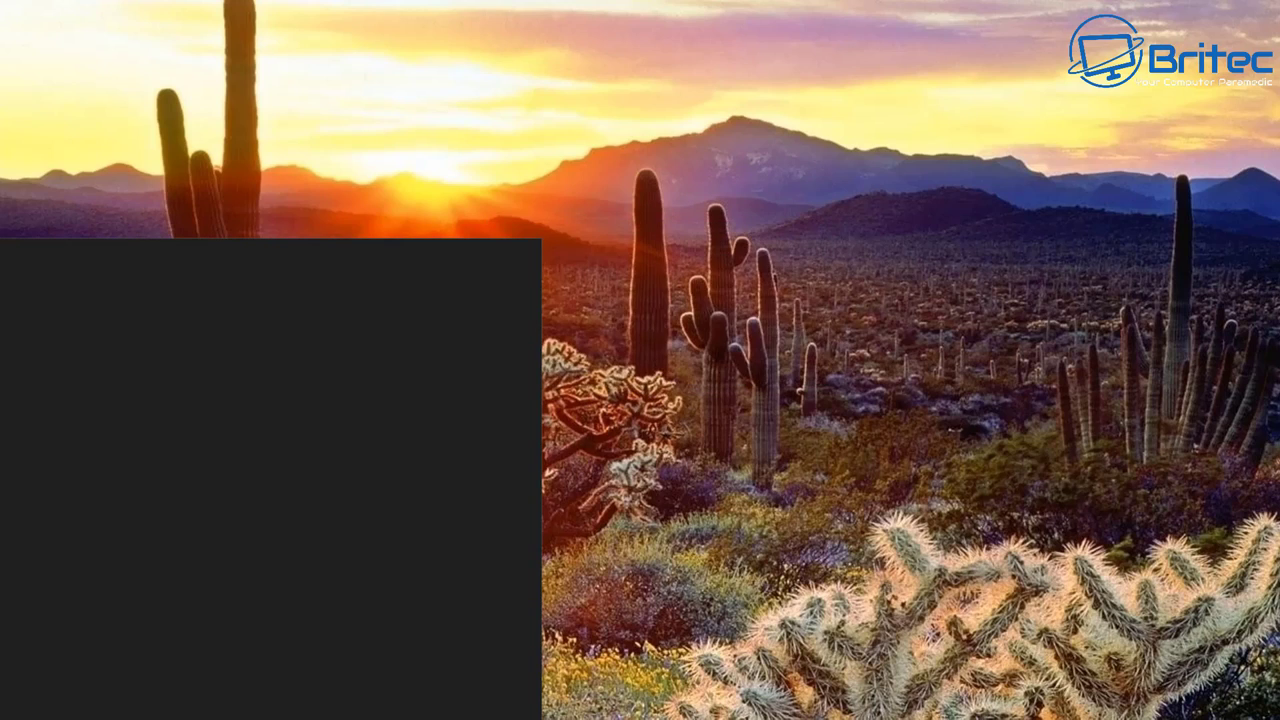
{"action": "type", "text": "control"}
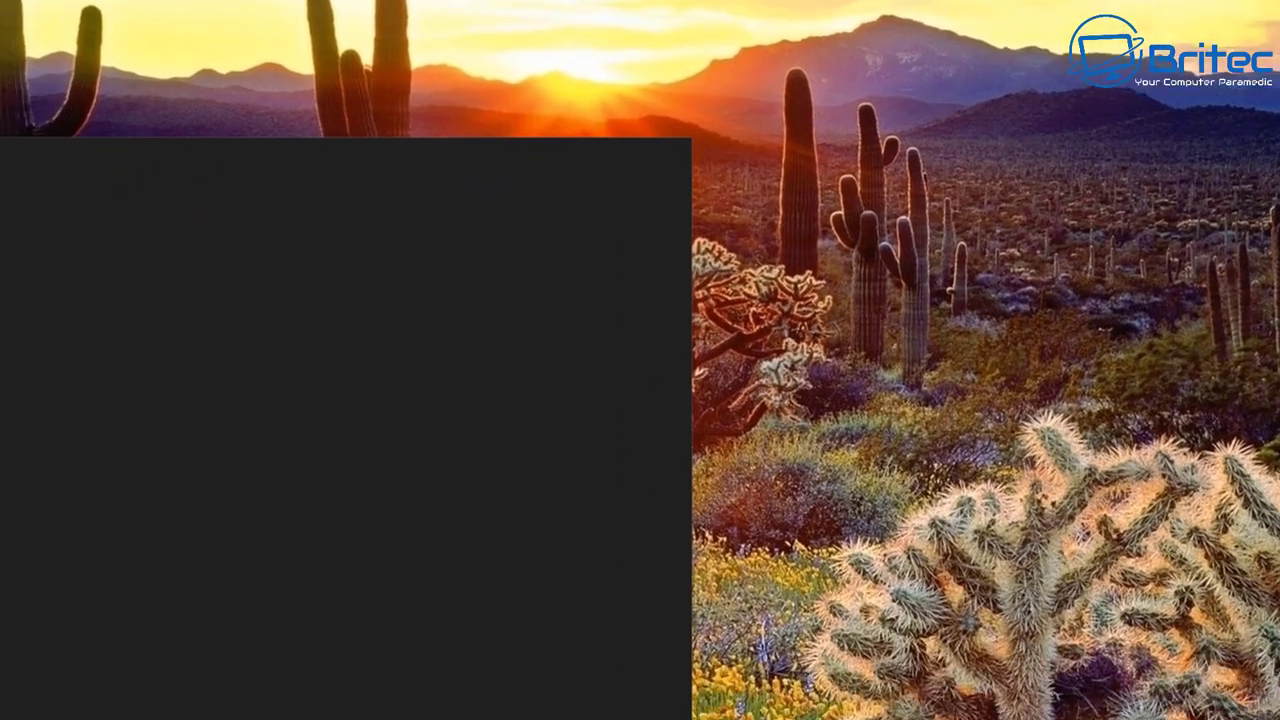
{"action": "type", "text": " pan"}
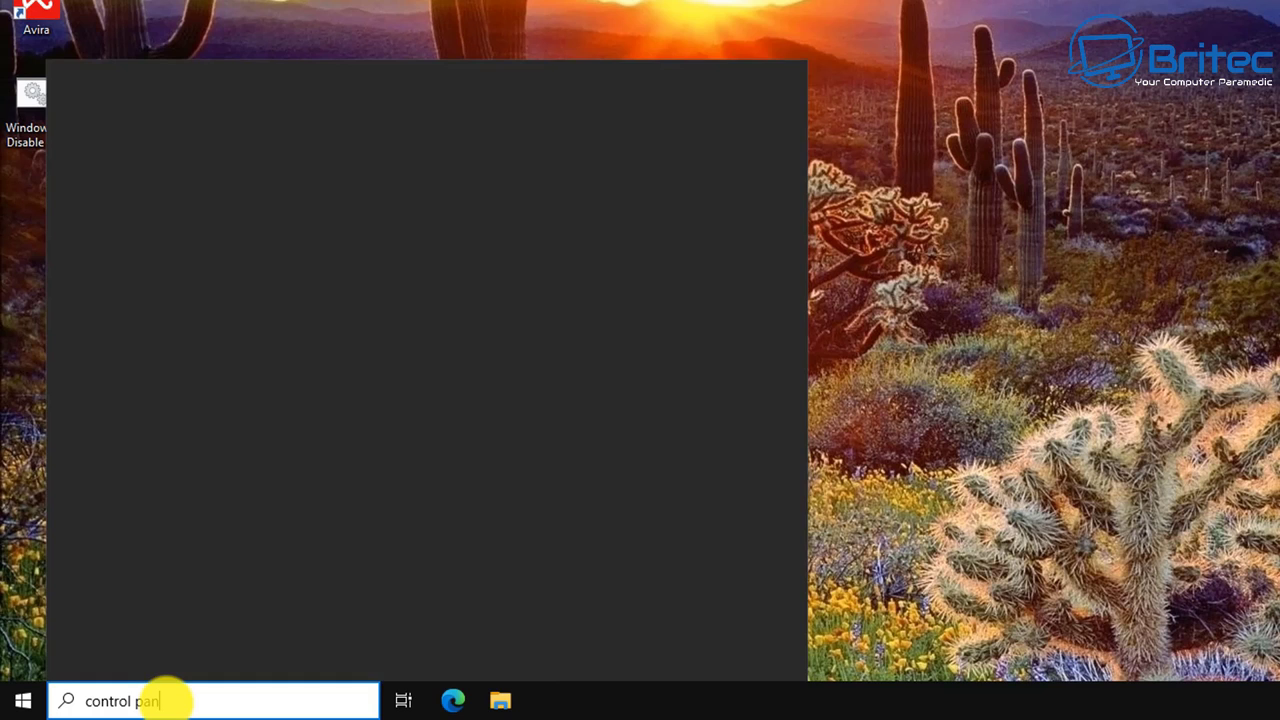
{"action": "type", "text": "el"}
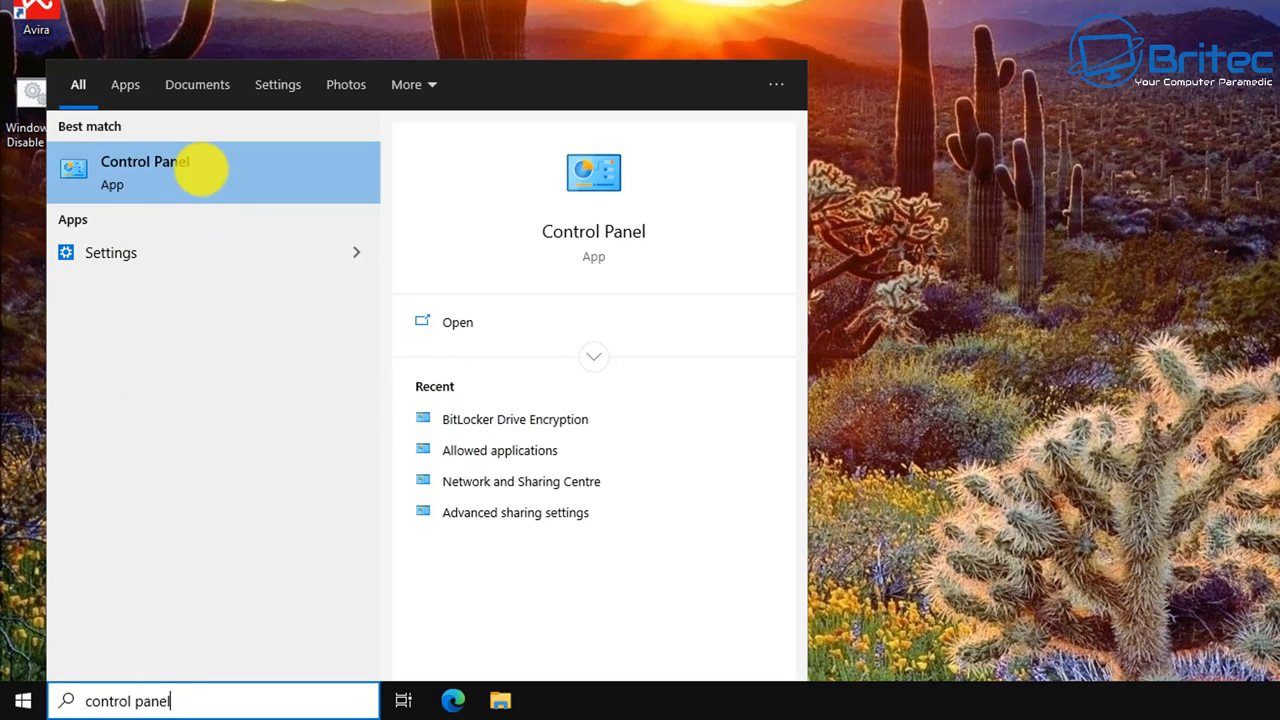
{"action": "left_click", "coordinate": [200, 170]}
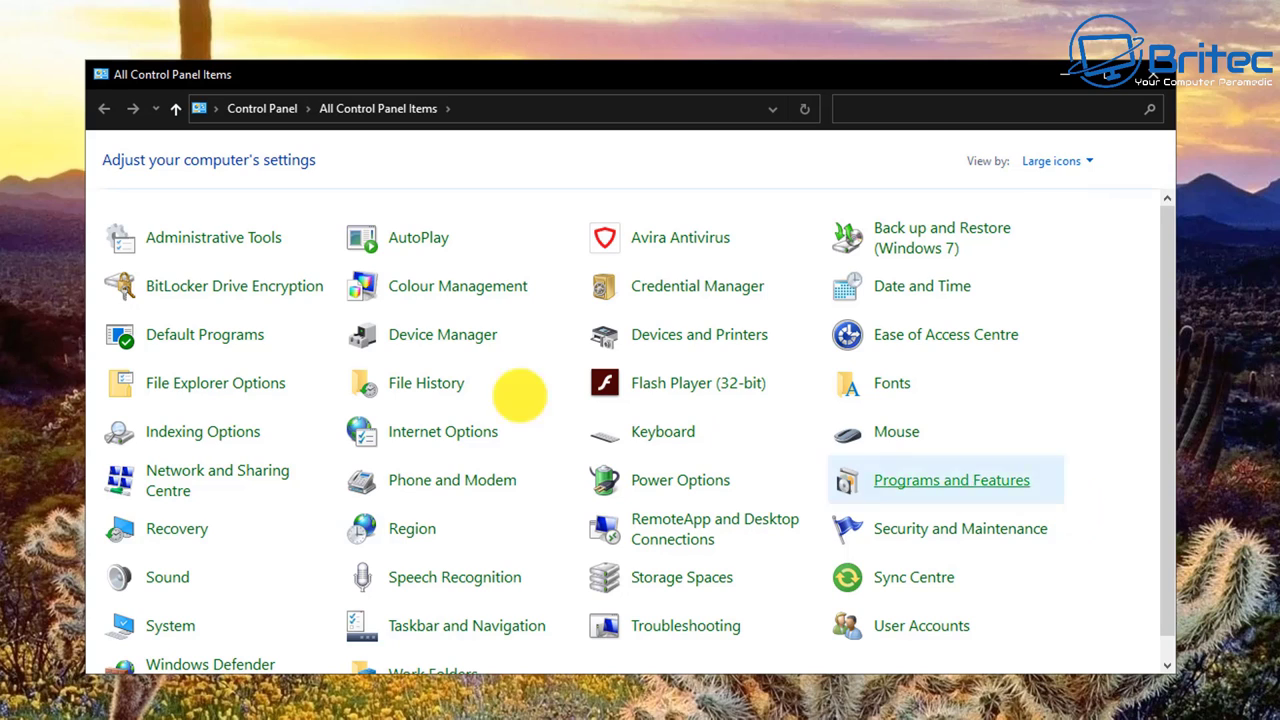
{"action": "left_click", "coordinate": [205, 287]}
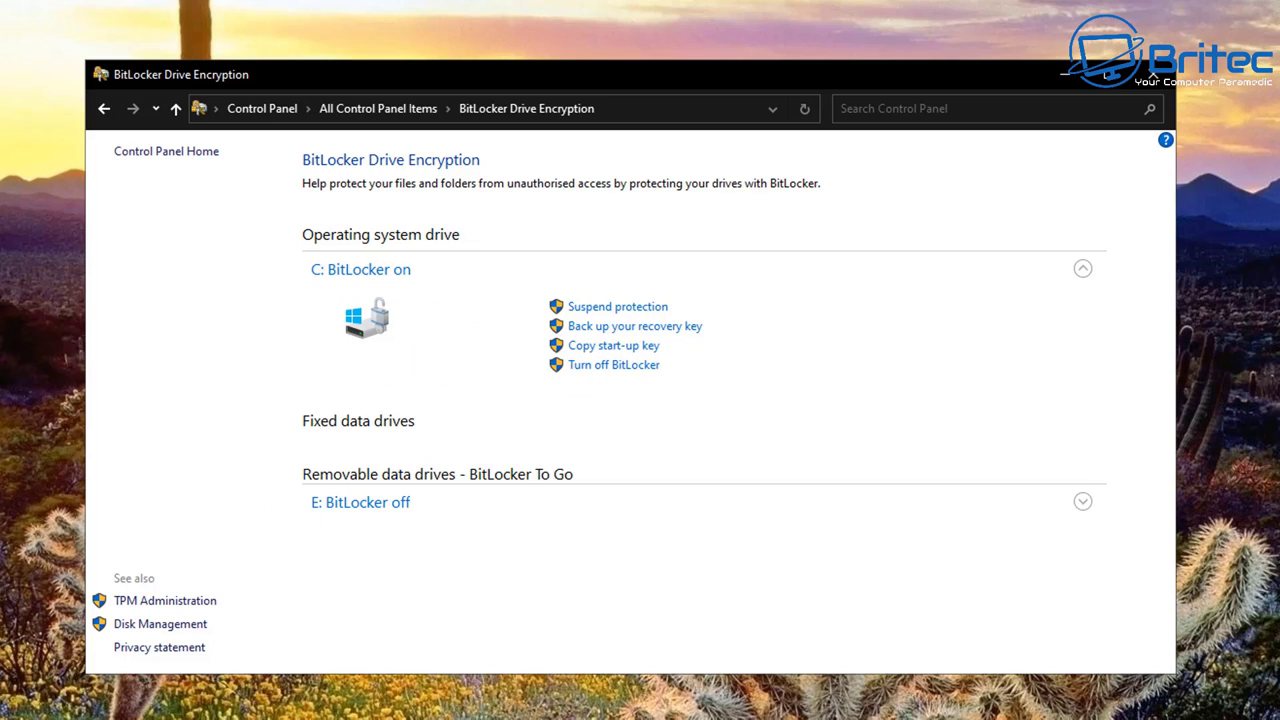
Check in File Explorer that Local Disk (C:) and the Saved Pictures folder can be opened, and close the window
{"action": "key", "text": "super+e"}
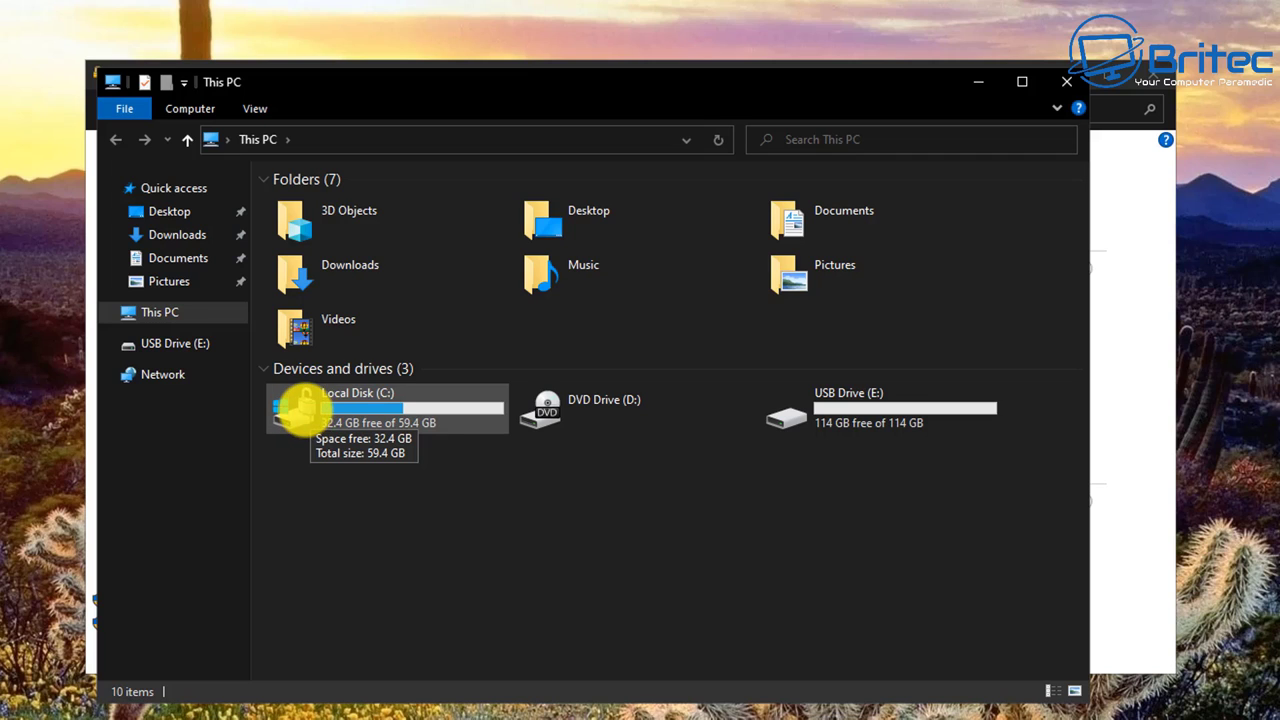
{"action": "double_click", "coordinate": [352, 408]}
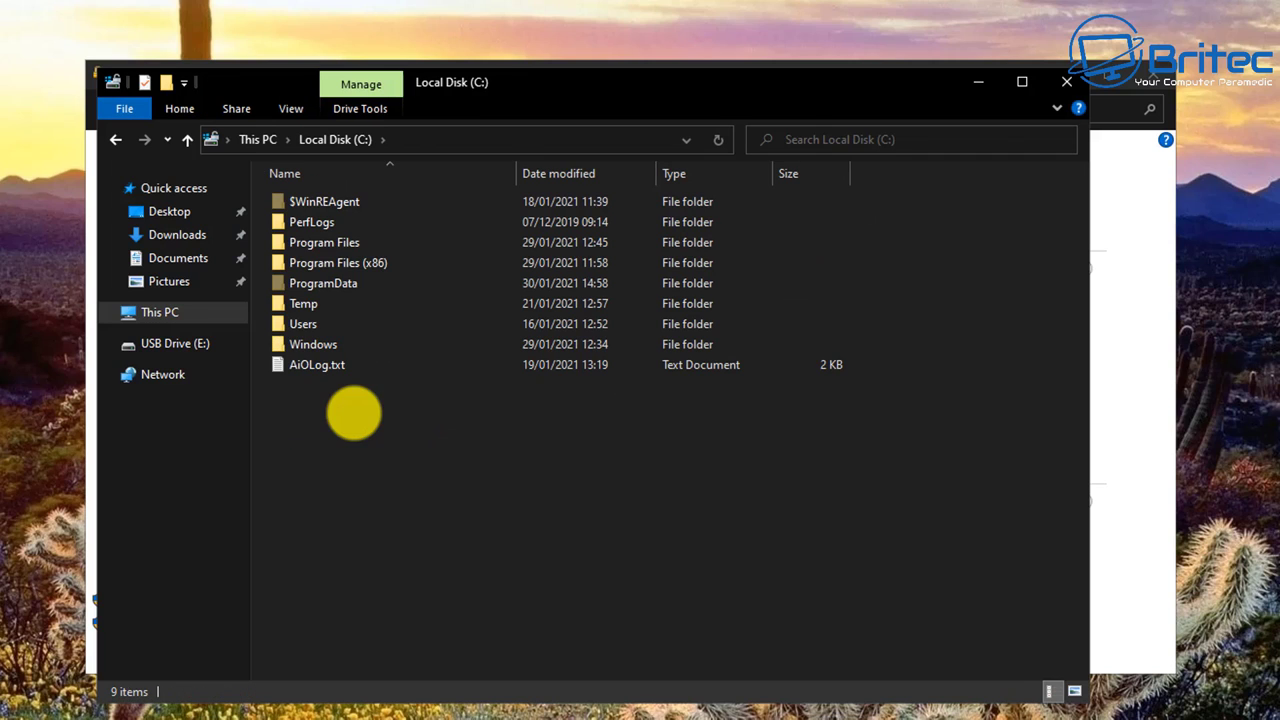
{"action": "left_click", "coordinate": [116, 139]}
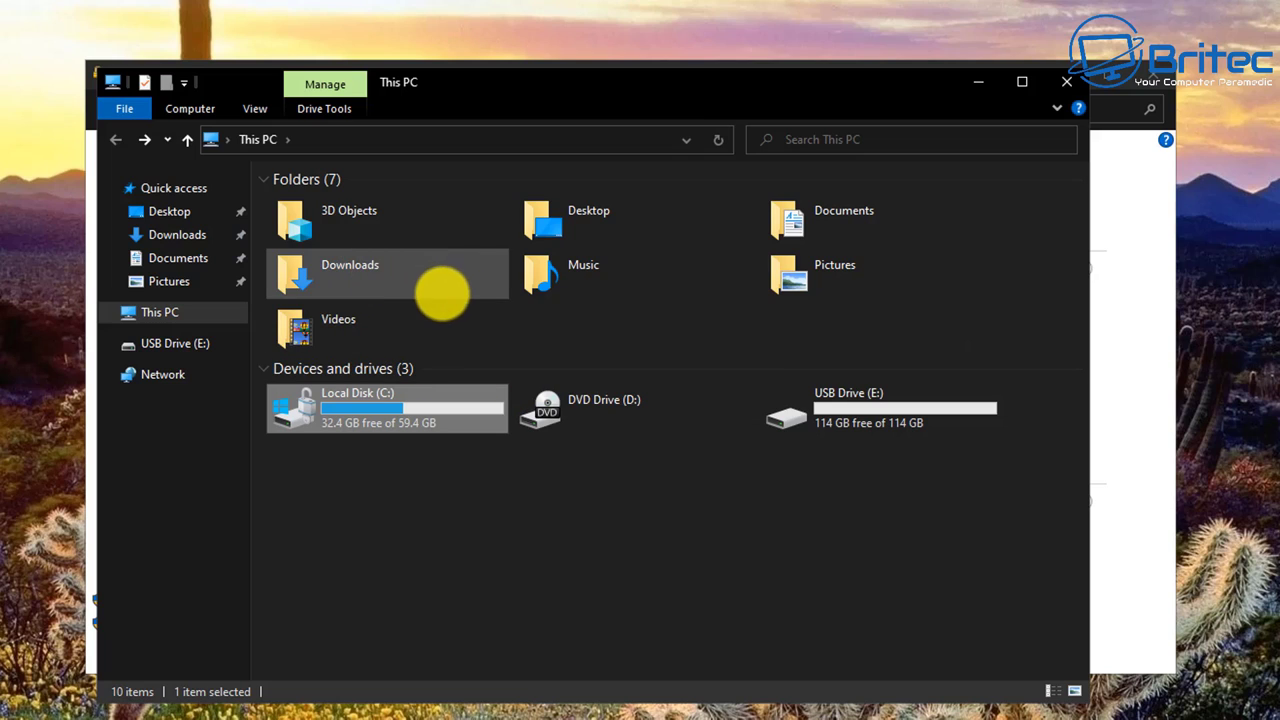
{"action": "double_click", "coordinate": [808, 271]}
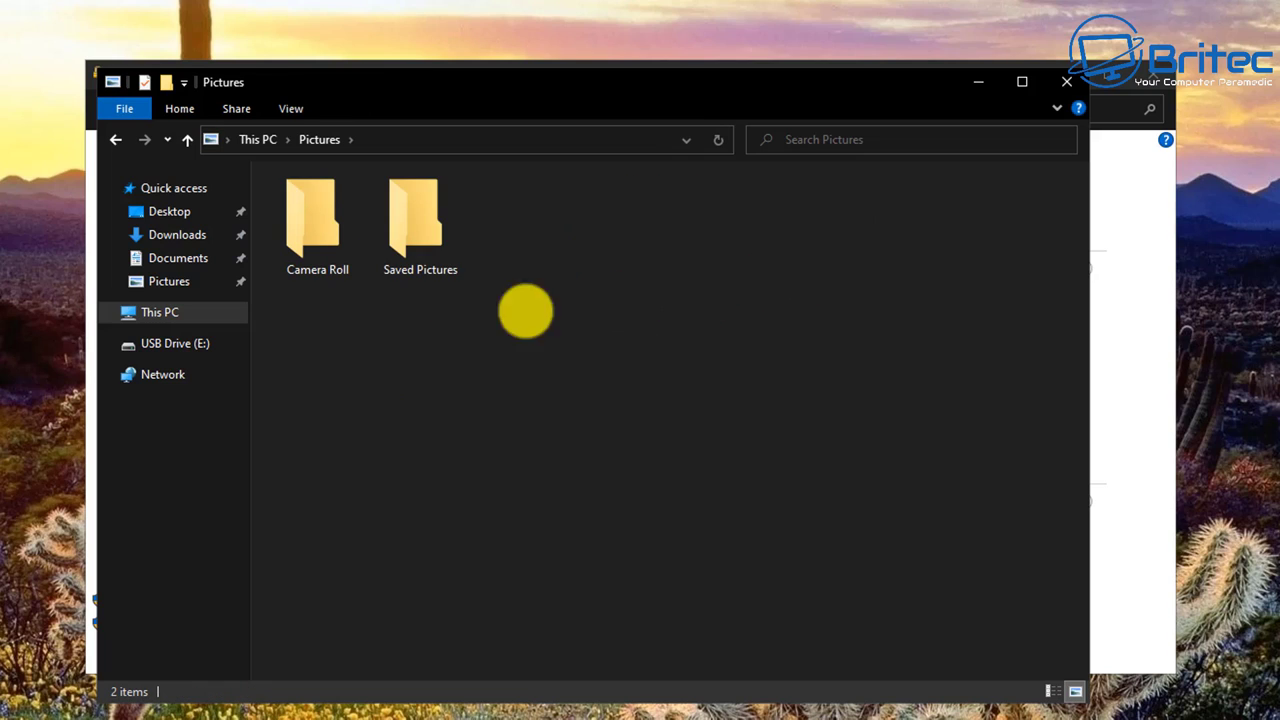
{"action": "left_click", "coordinate": [437, 232]}
{"action": "double_click", "coordinate": [437, 232]}
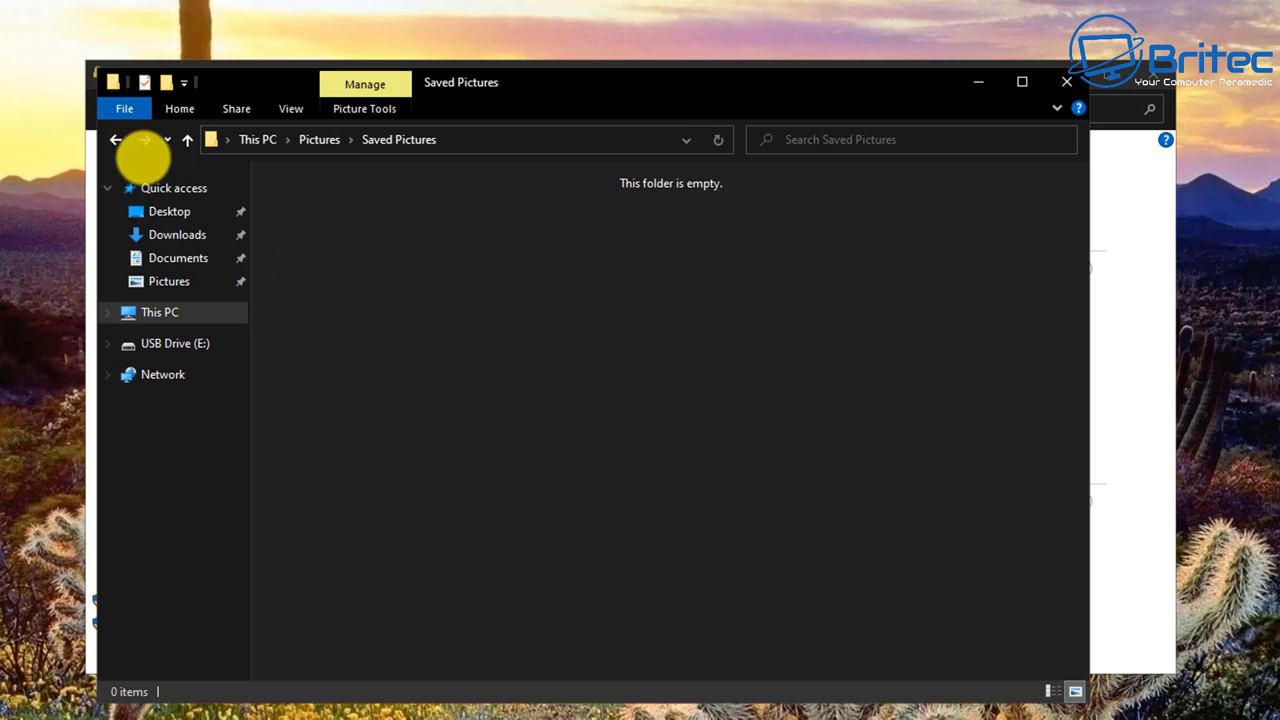
{"action": "left_click", "coordinate": [115, 139]}
{"action": "left_click", "coordinate": [1066, 82]}
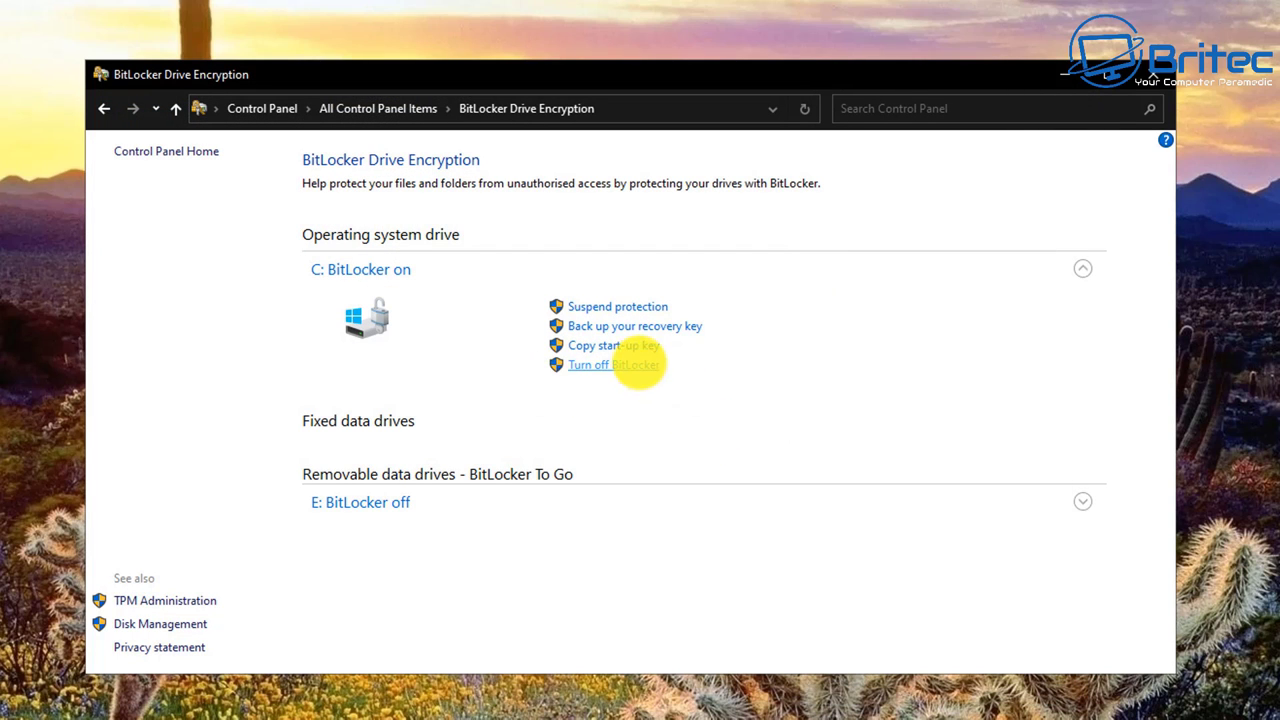
View and cancel the Turn off BitLocker prompt for C:, and check the computer's TPM status in TPM Administration
{"action": "left_click", "coordinate": [614, 365]}
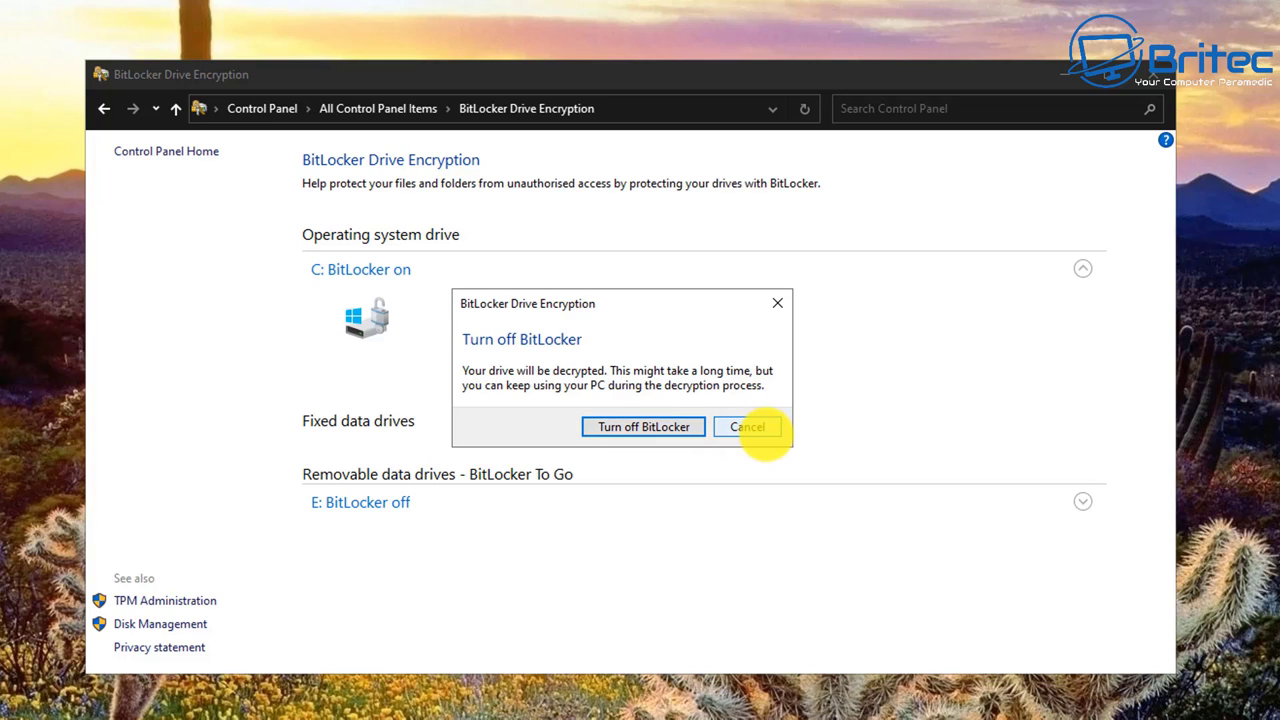
{"action": "left_click", "coordinate": [754, 428]}
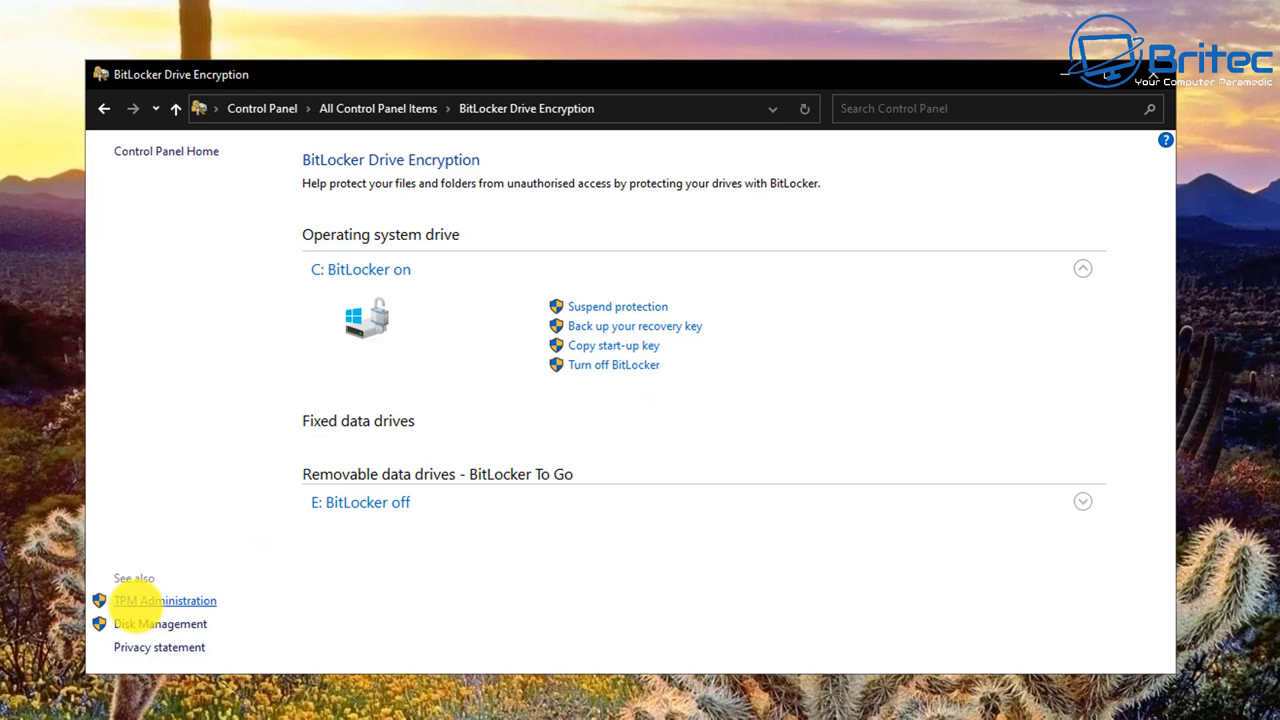
{"action": "left_click", "coordinate": [185, 600]}
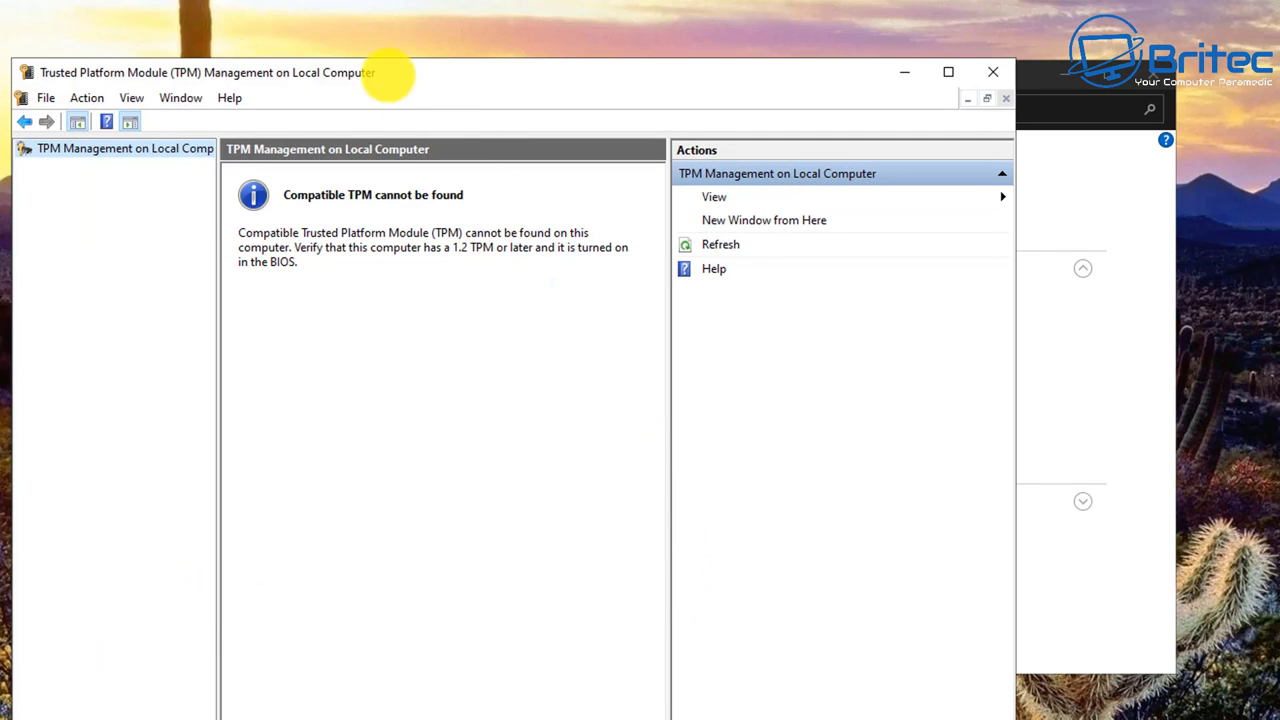
{"action": "left_click_drag", "start_coordinate": [390, 79], "coordinate": [518, 67]}
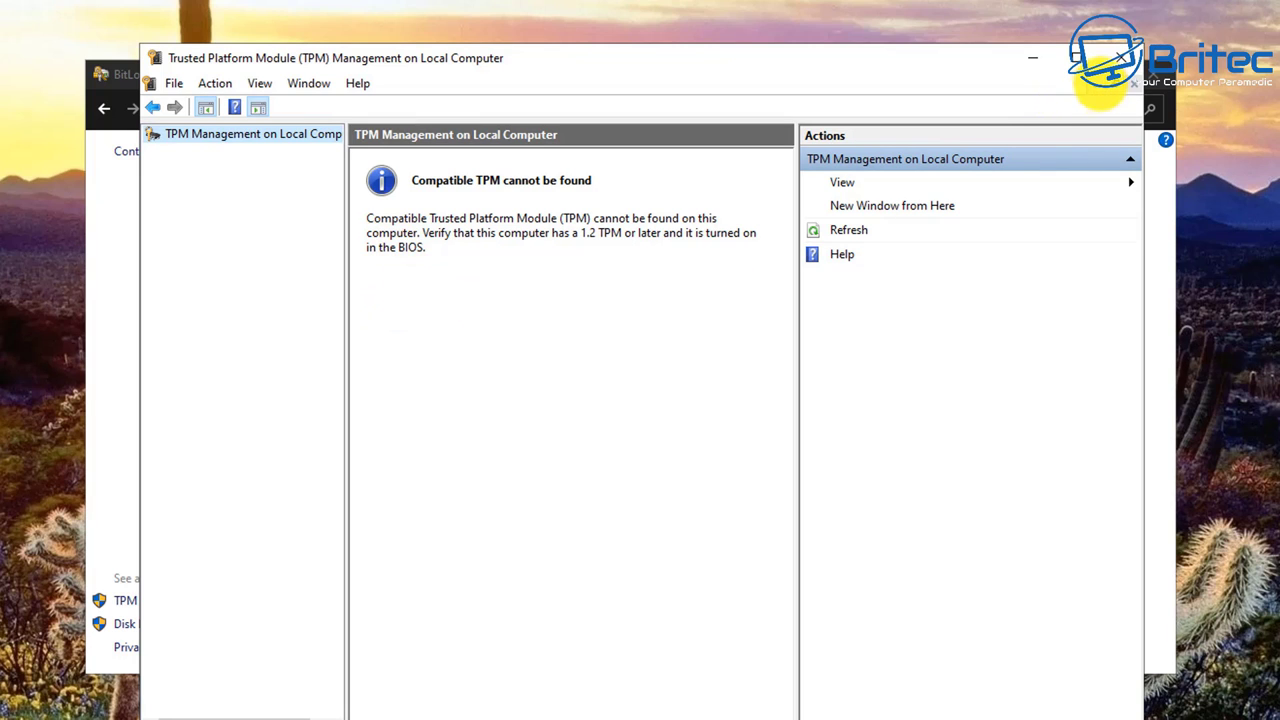
{"action": "left_click", "coordinate": [1120, 57]}
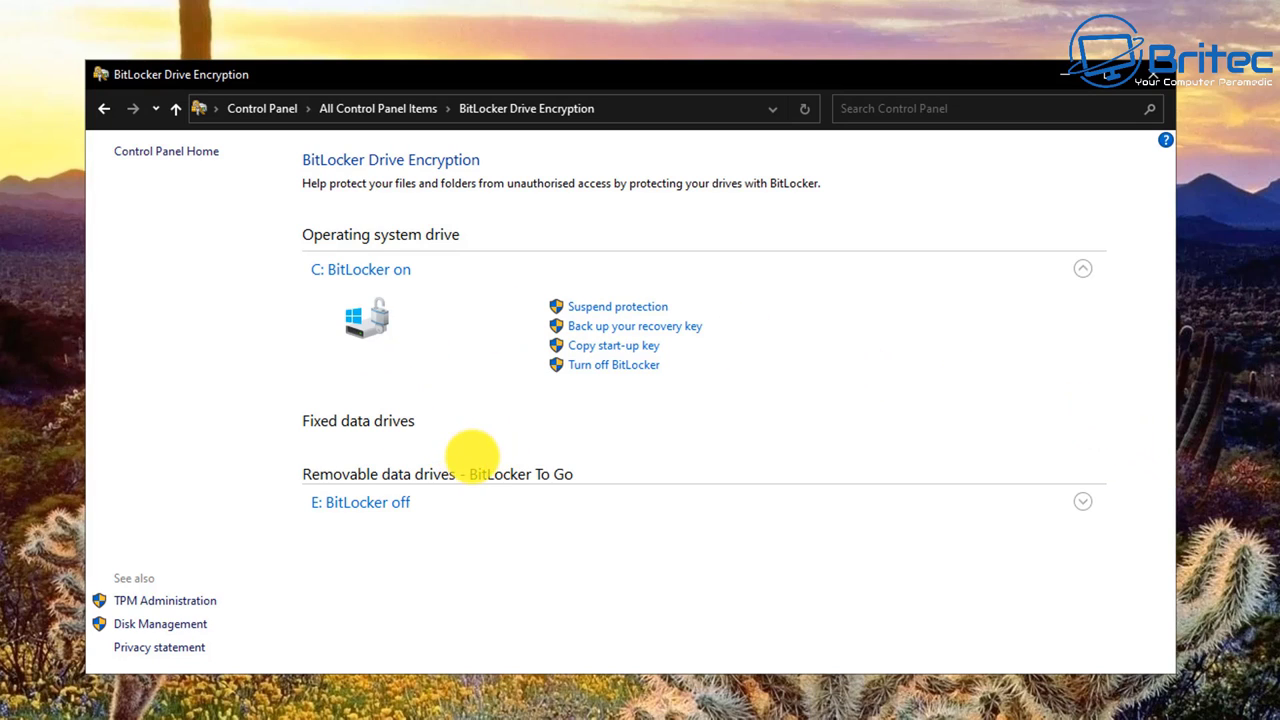
Turn off BitLocker for the C: drive to start decrypting it, and close the BitLocker Drive Encryption window
{"action": "left_click", "coordinate": [600, 365]}
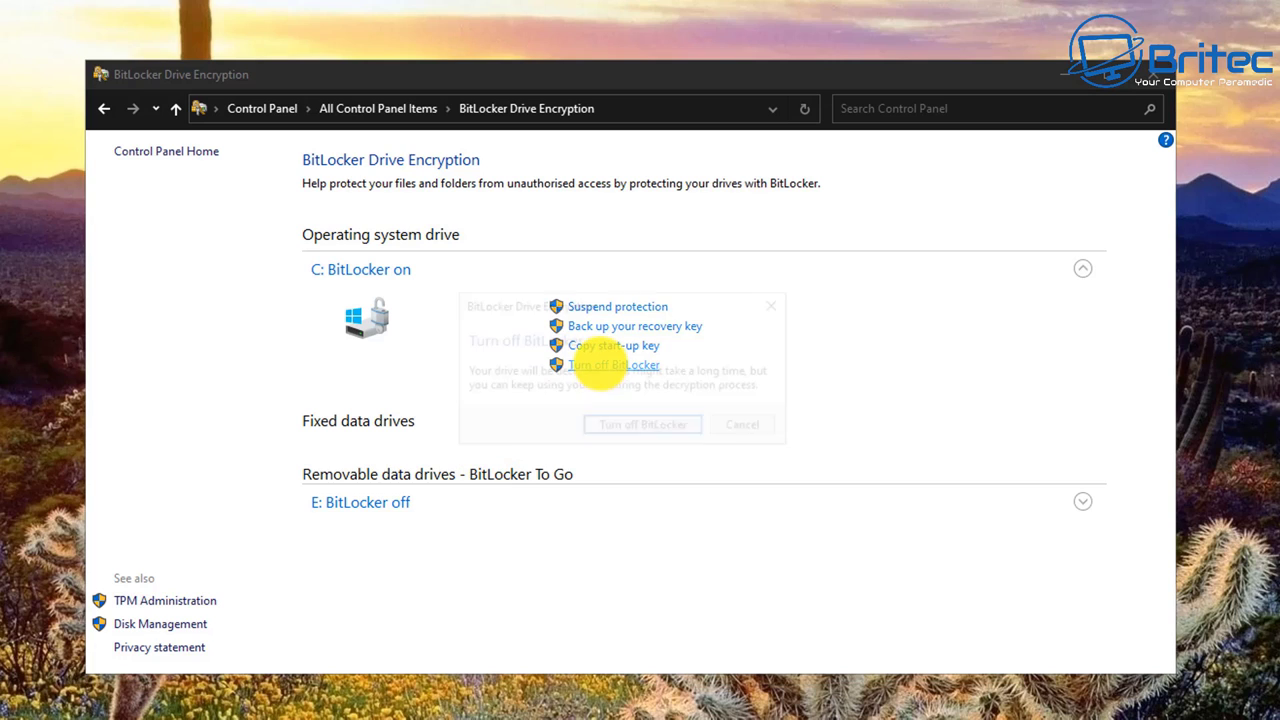
{"action": "left_click", "coordinate": [636, 426]}
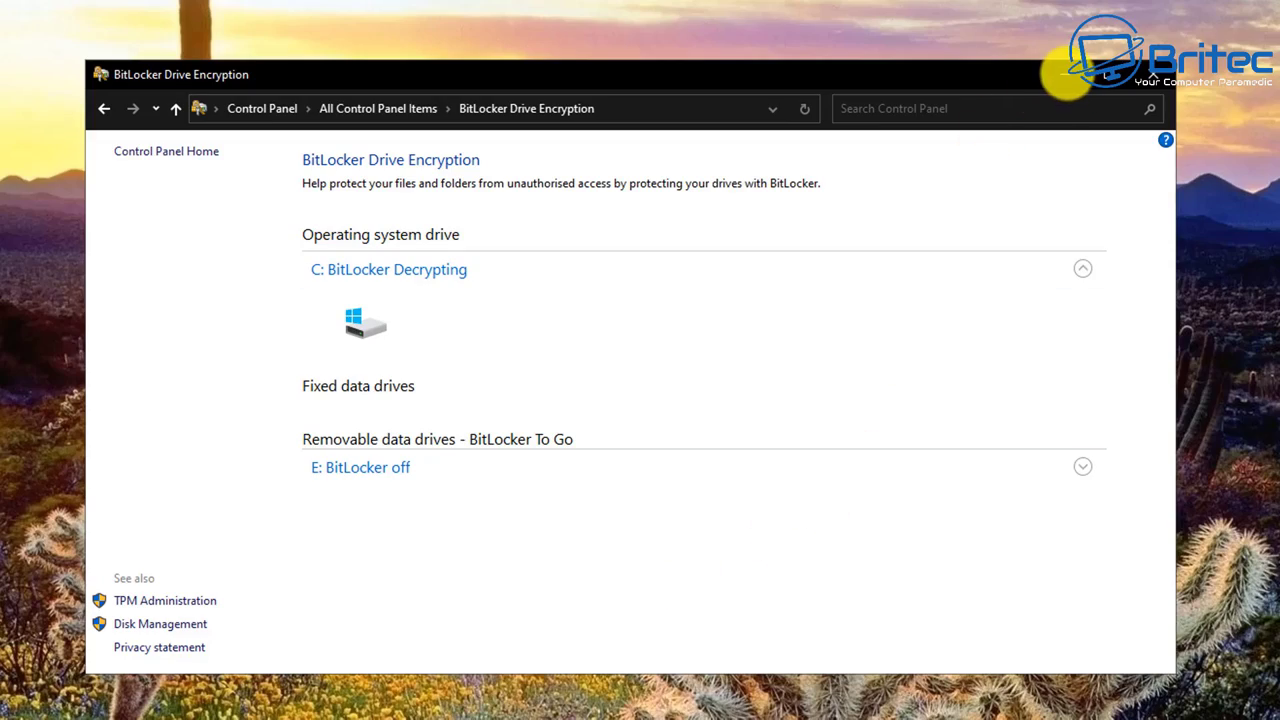
{"action": "left_click", "coordinate": [1065, 74]}
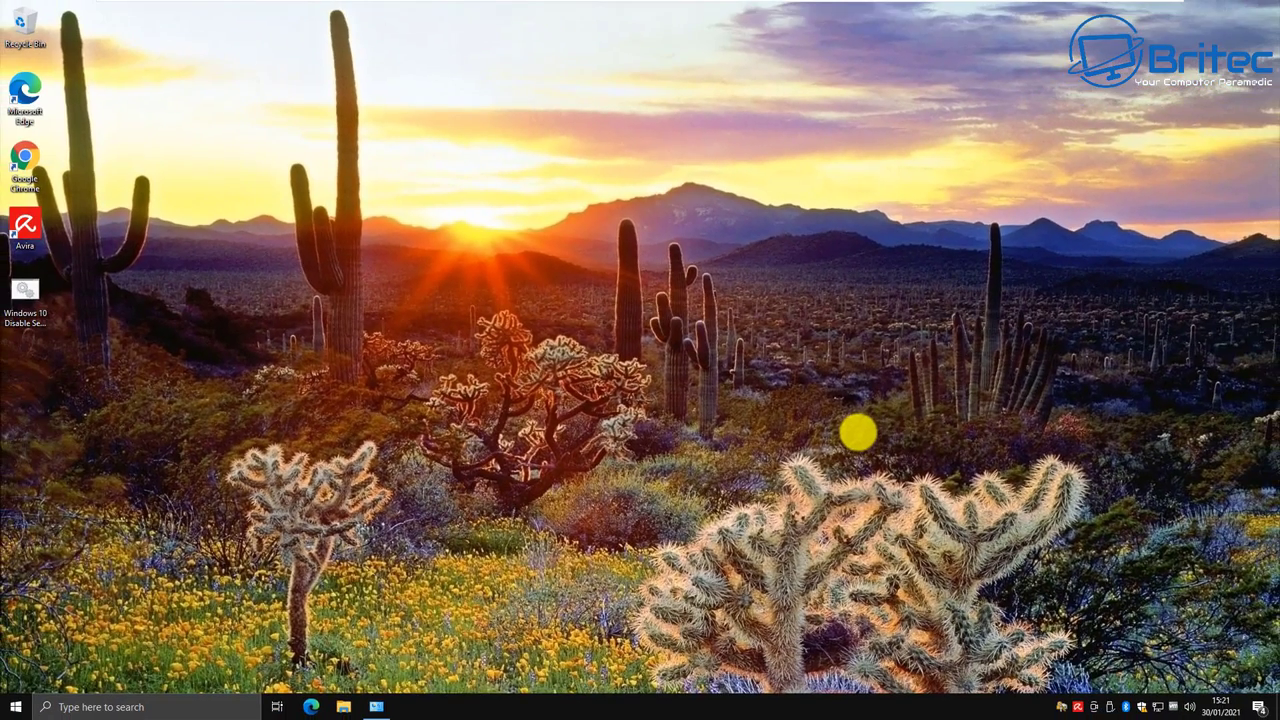